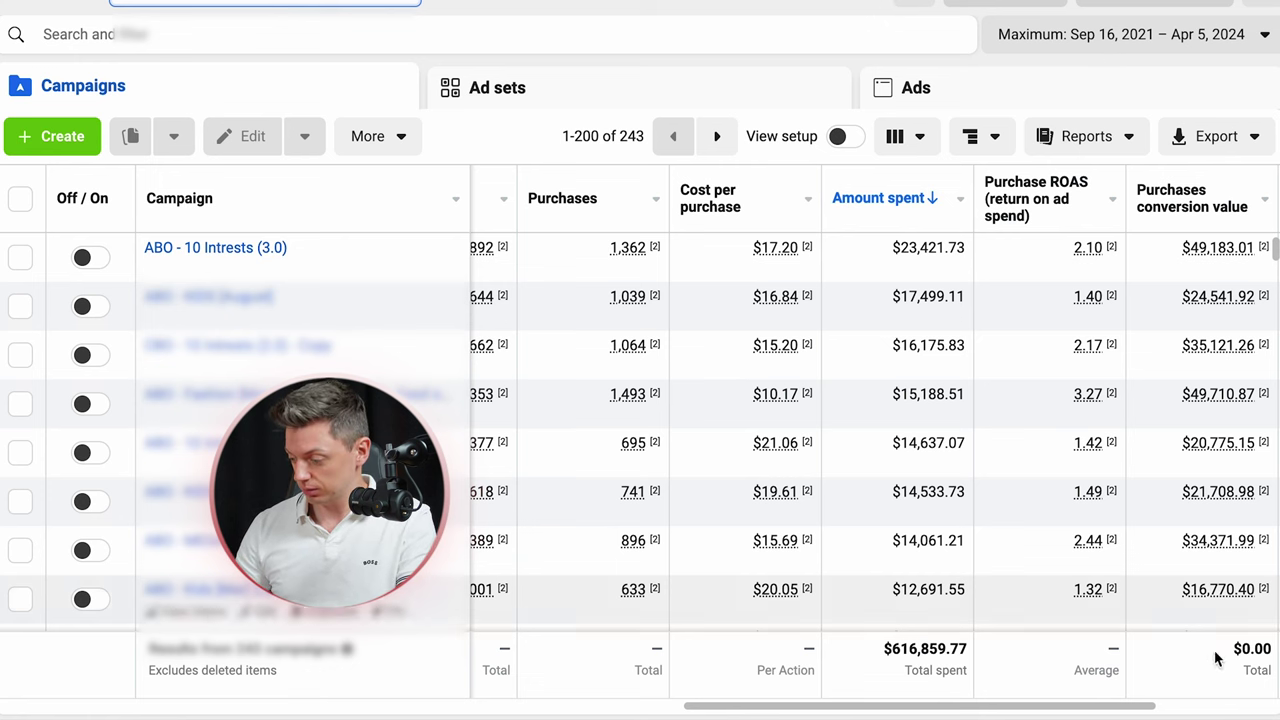
# Refresh the campaigns table data and sort the campaigns by purchase ROAS from highest to lowest
pyautogui.moveTo(1228, 652)
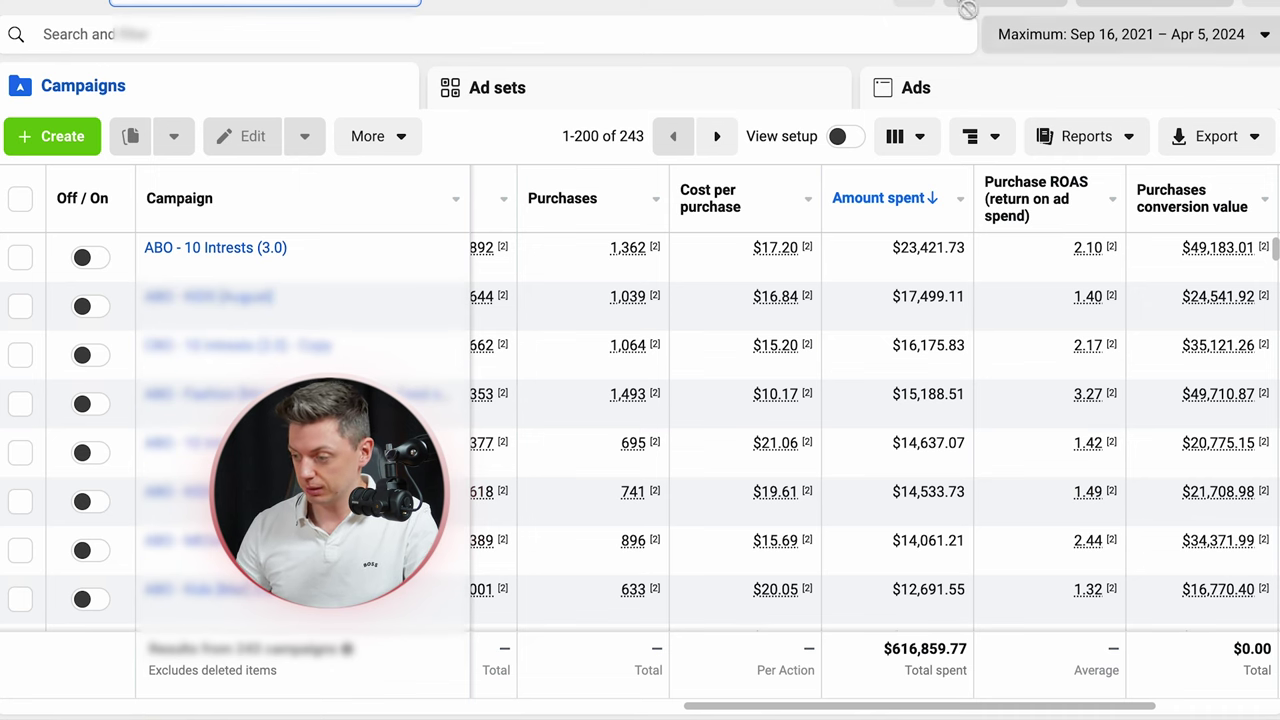
pyautogui.click(936, 4)
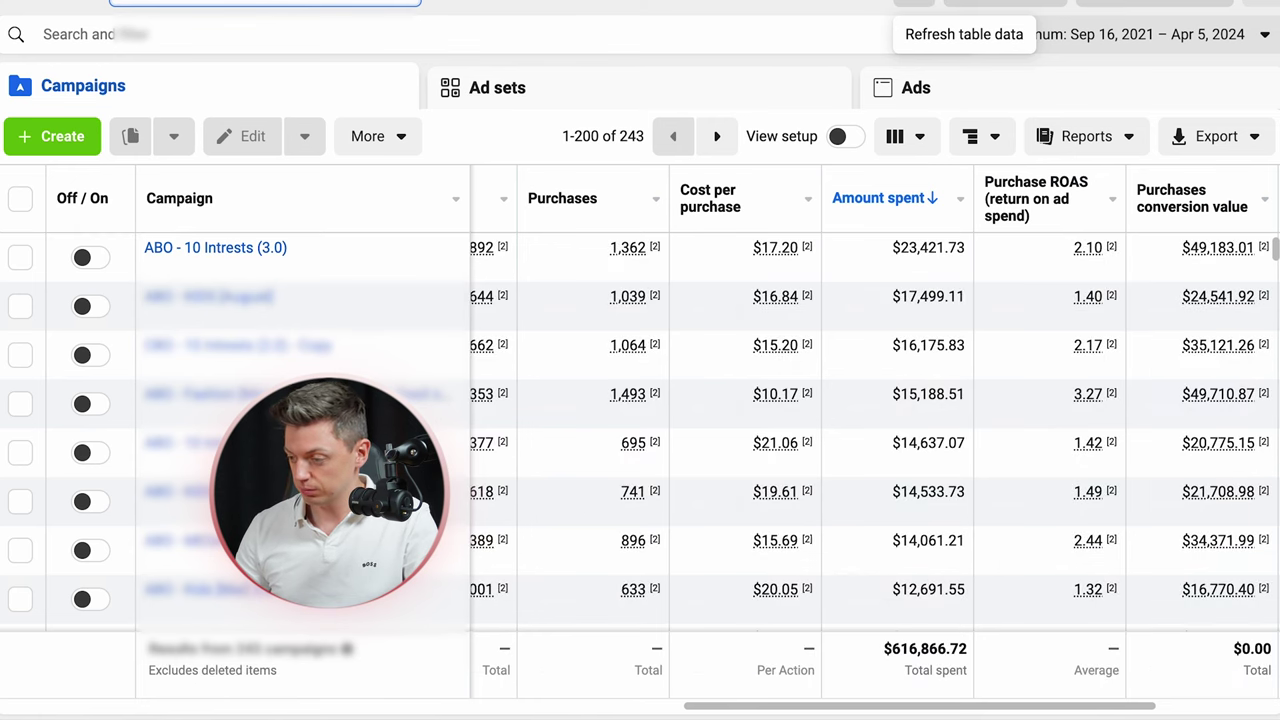
pyautogui.click(936, 4)
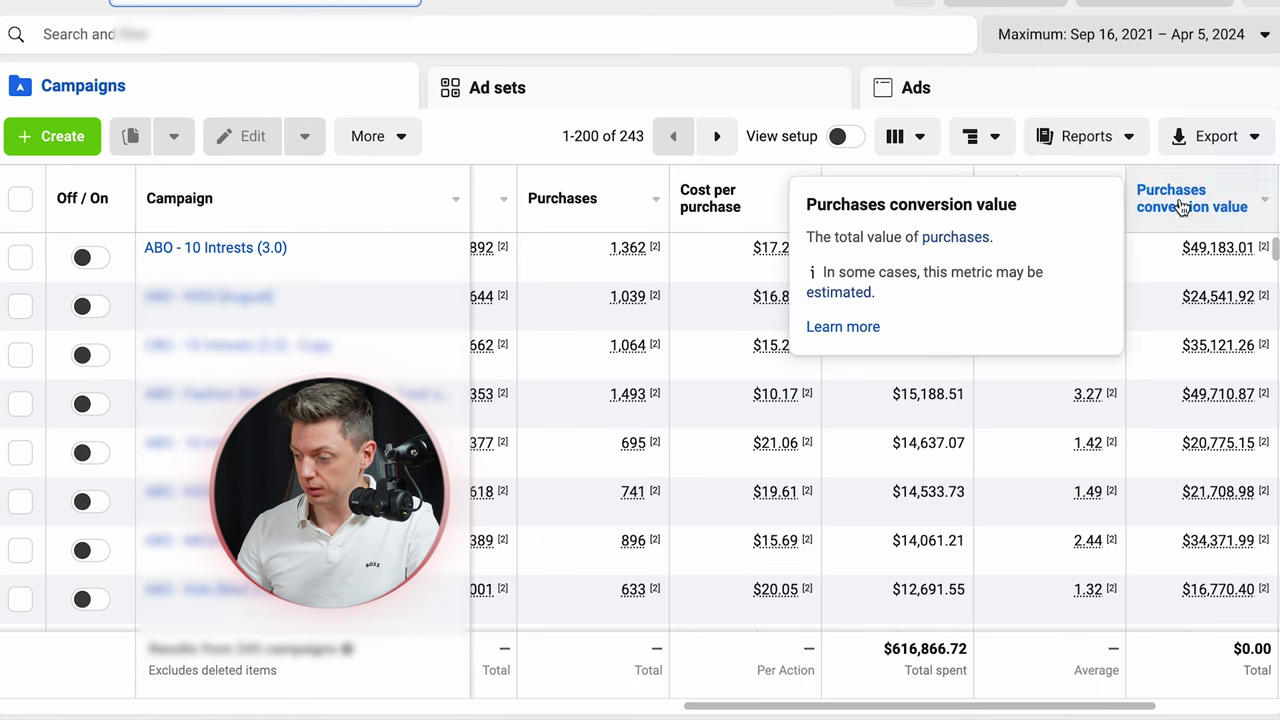
pyautogui.click(1080, 216)
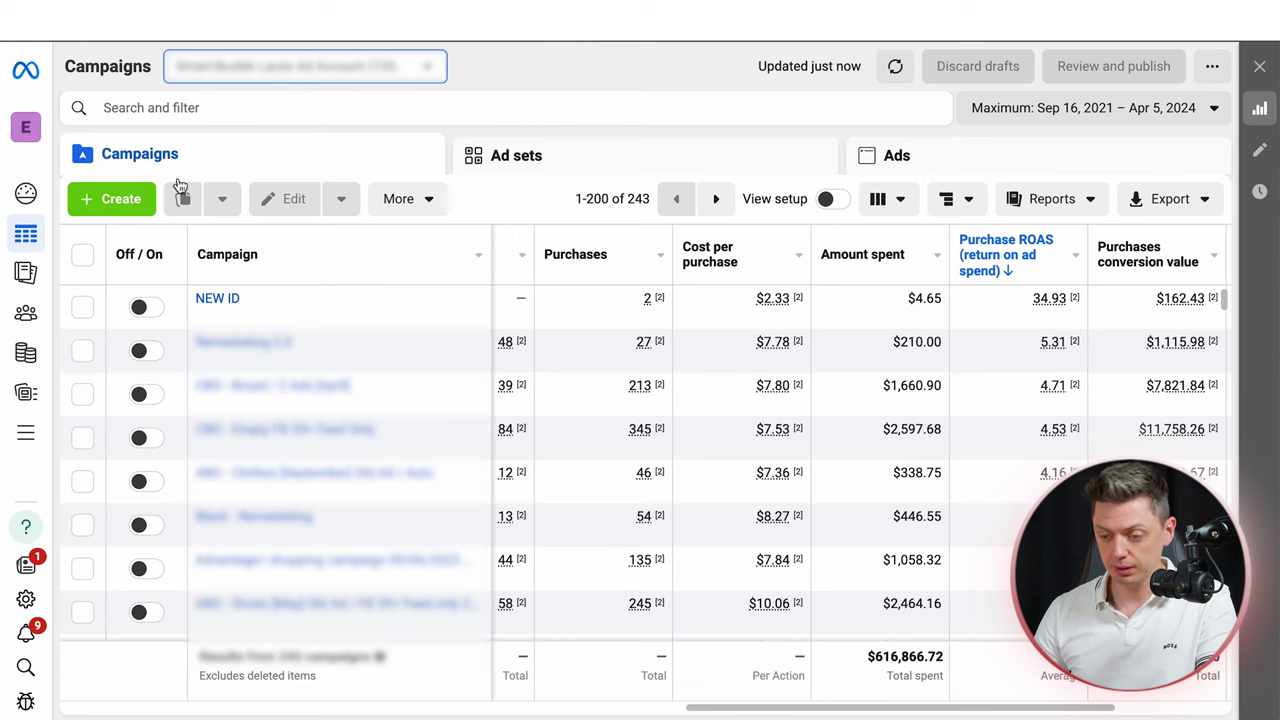
# Create a new auction campaign with the Sales objective, using the manual sales campaign setup
pyautogui.click(106, 212)
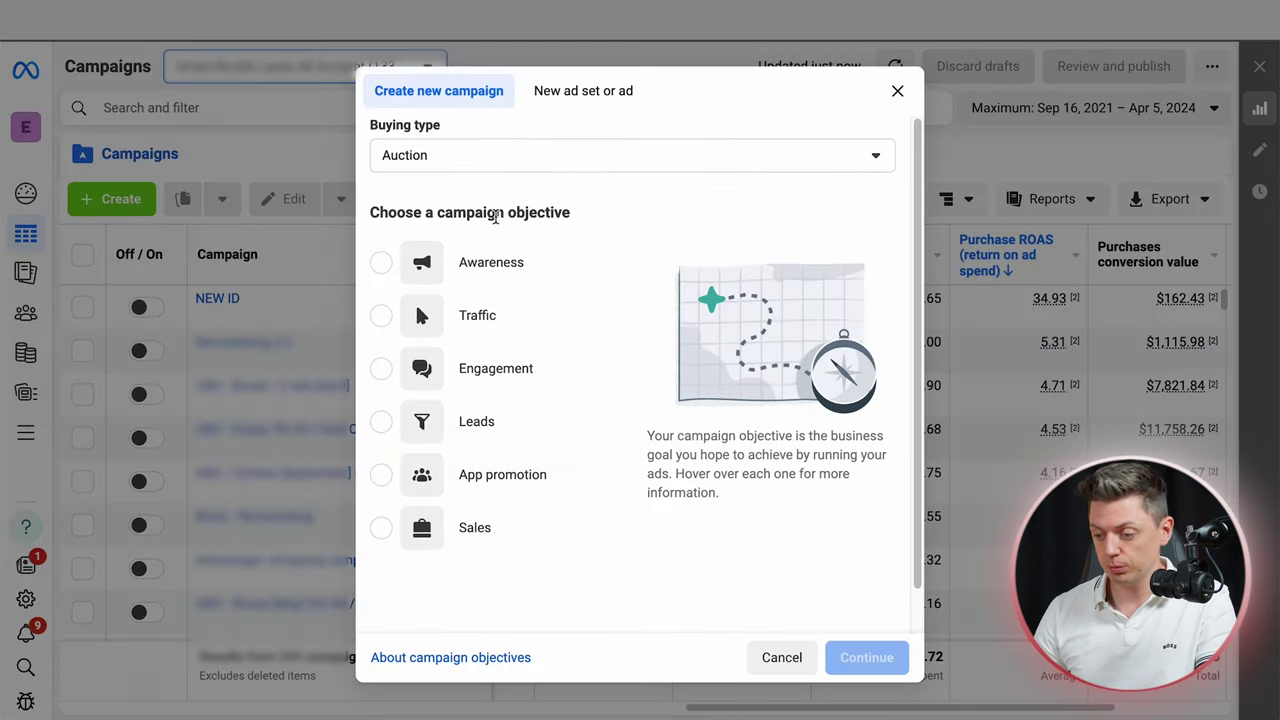
pyautogui.moveTo(551, 213); pyautogui.dragTo(516, 216)
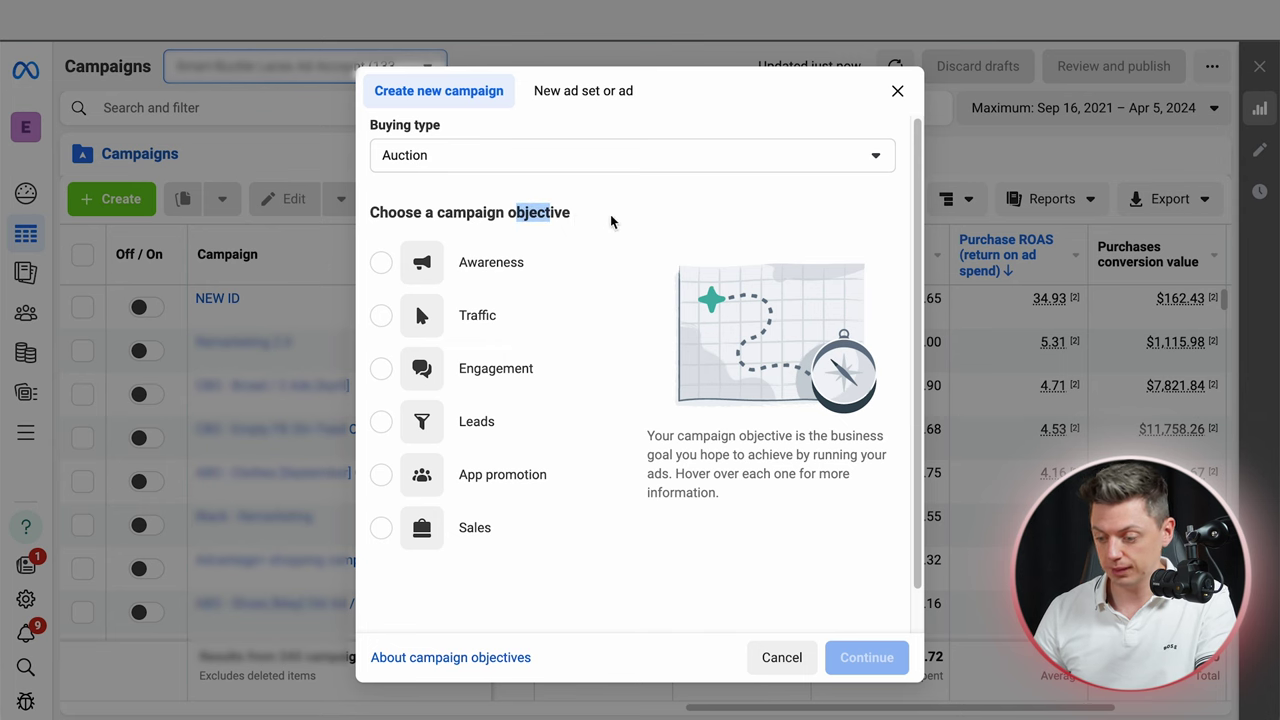
pyautogui.moveTo(527, 436)
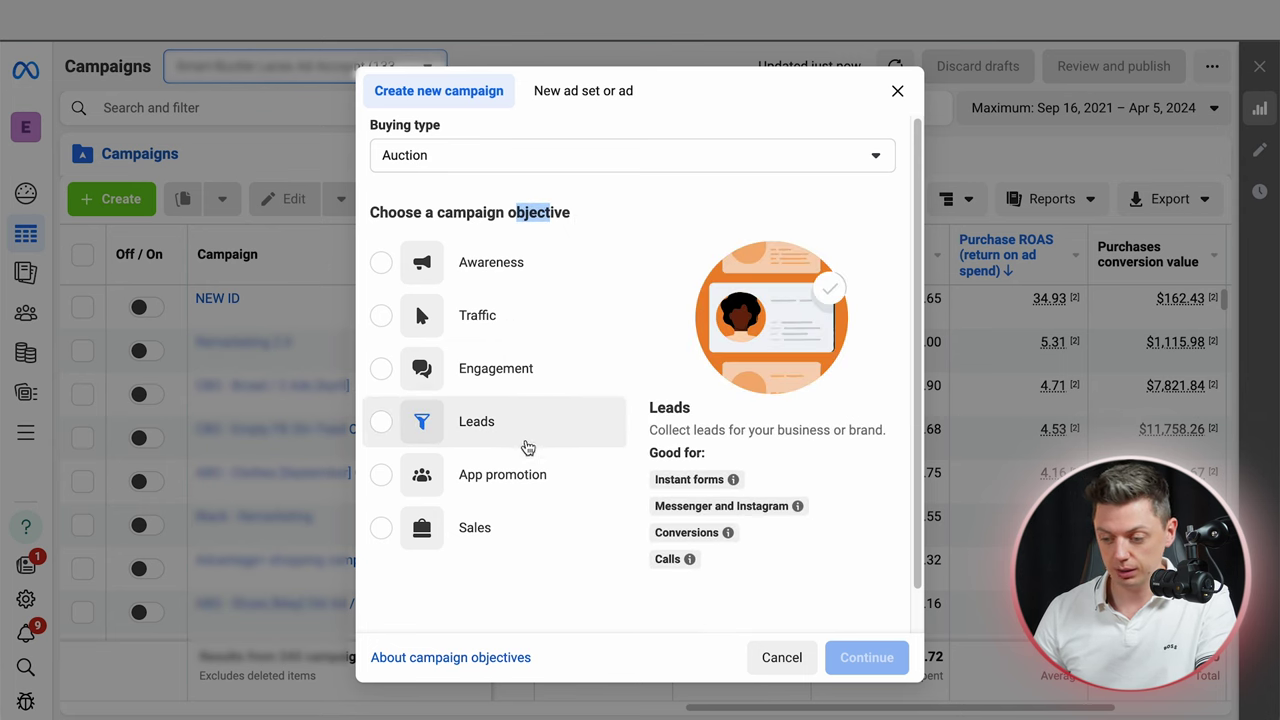
pyautogui.moveTo(499, 551)
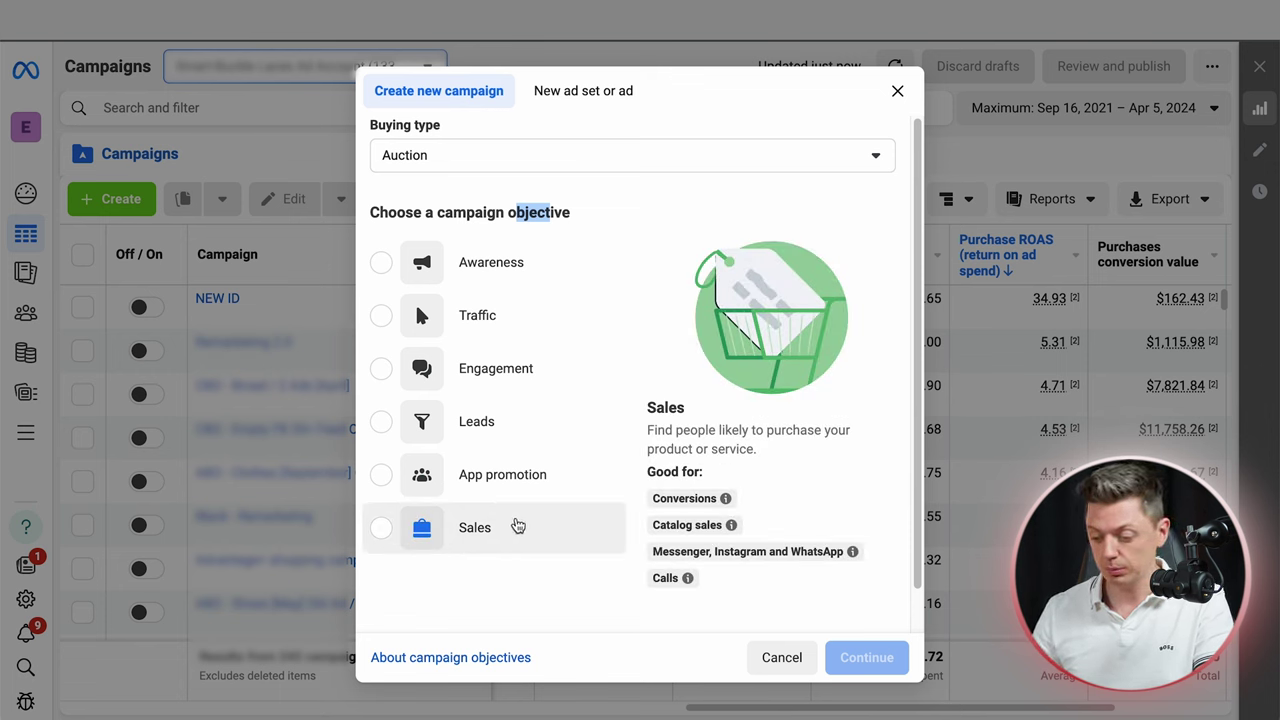
pyautogui.click(501, 536)
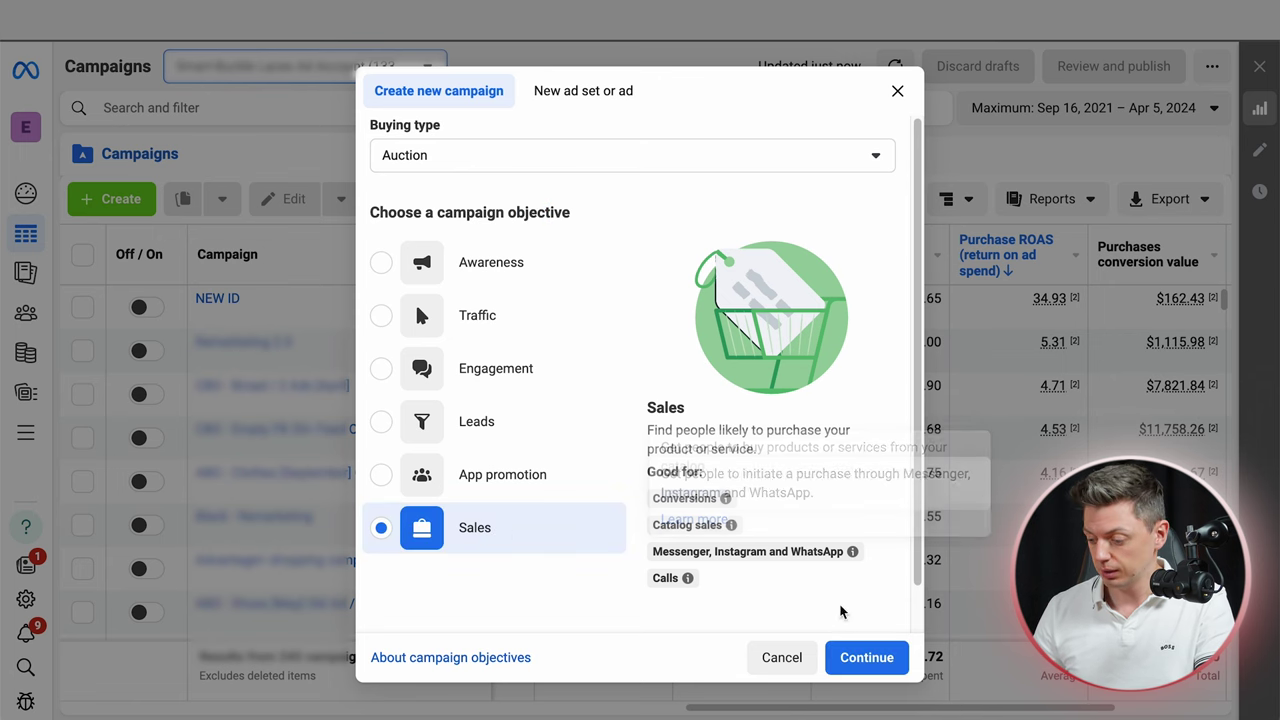
pyautogui.click(860, 657)
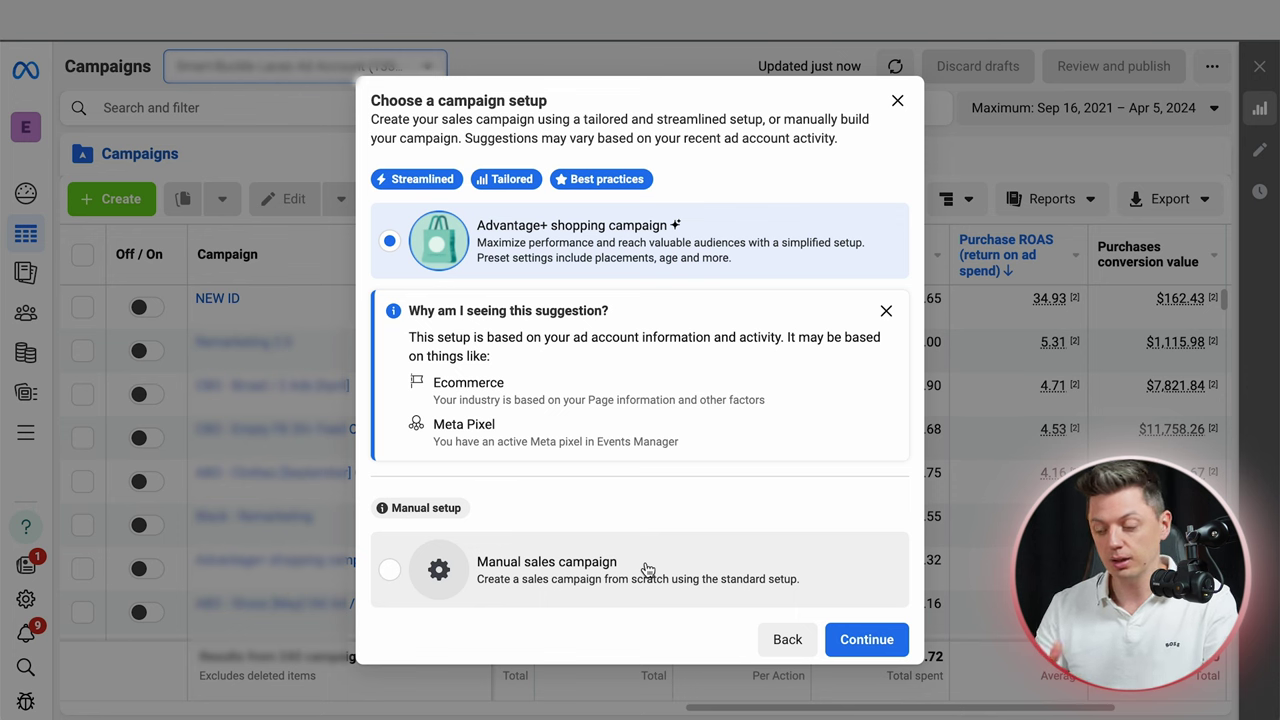
pyautogui.click(510, 586)
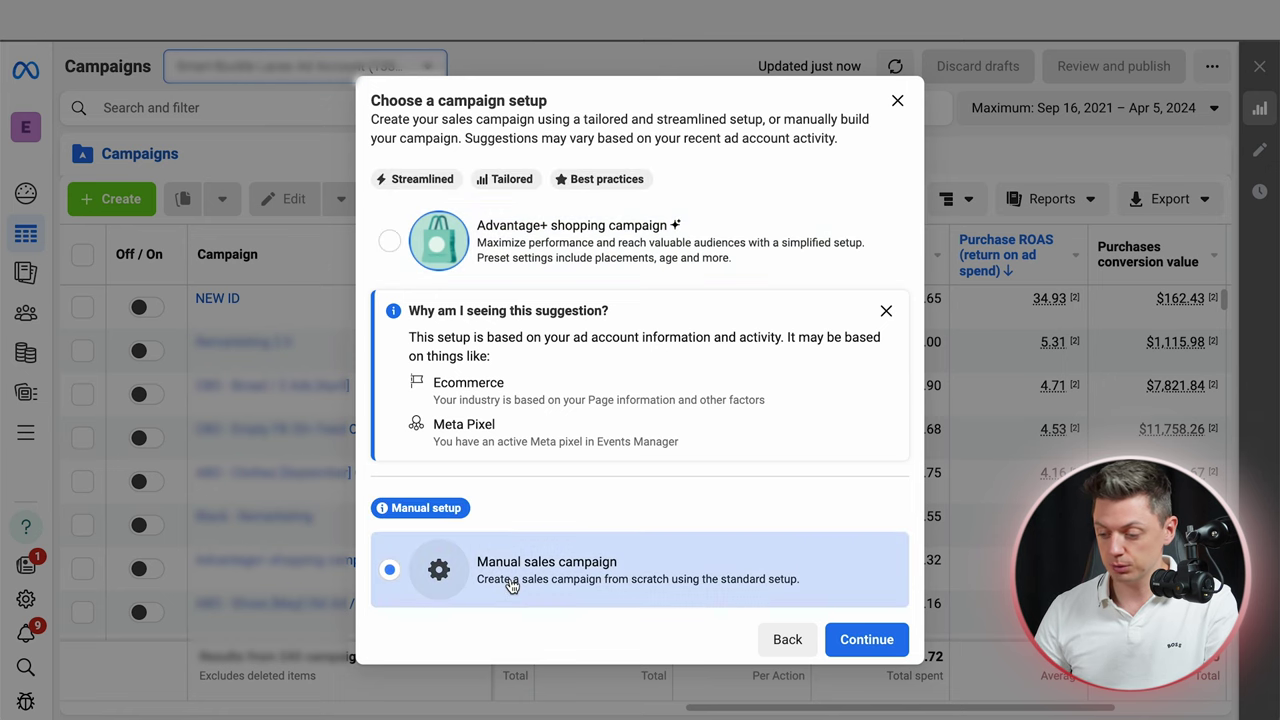
pyautogui.click(850, 632)
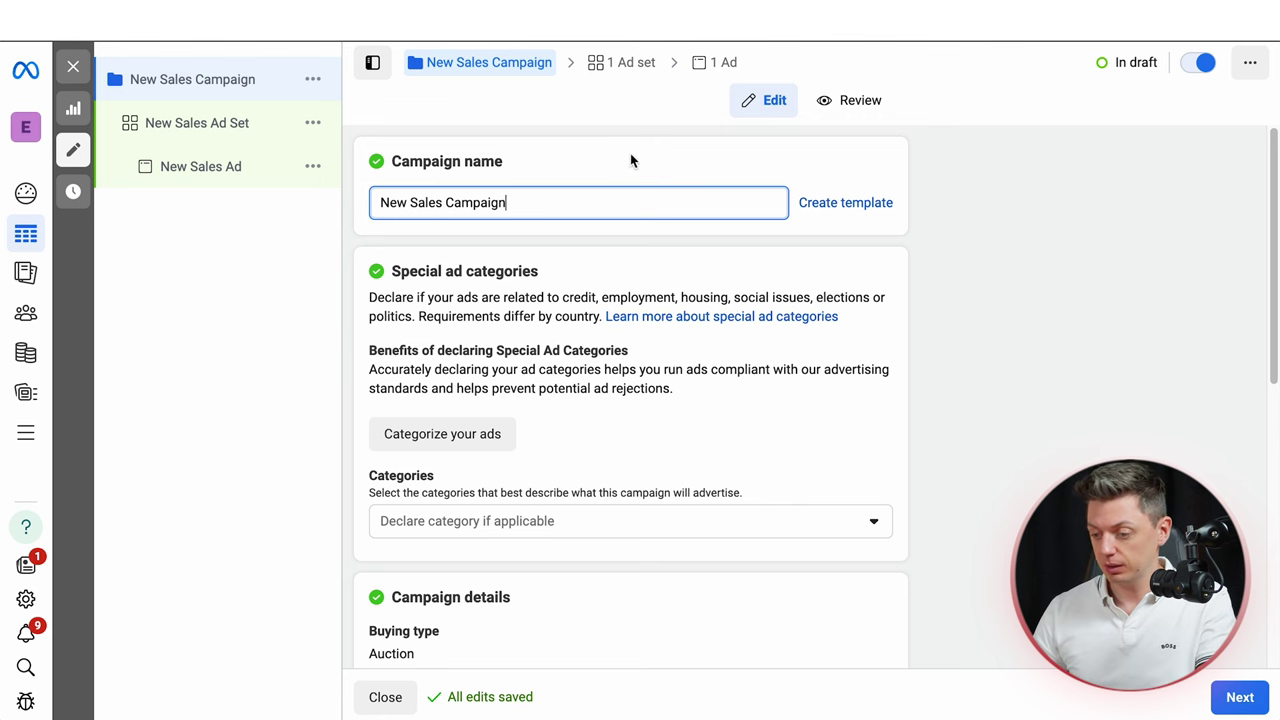
# Turn off the use of a catalog in the new sales campaign's details
pyautogui.scroll(-2, 734, 206)
pyautogui.scroll(-3, 734, 213)
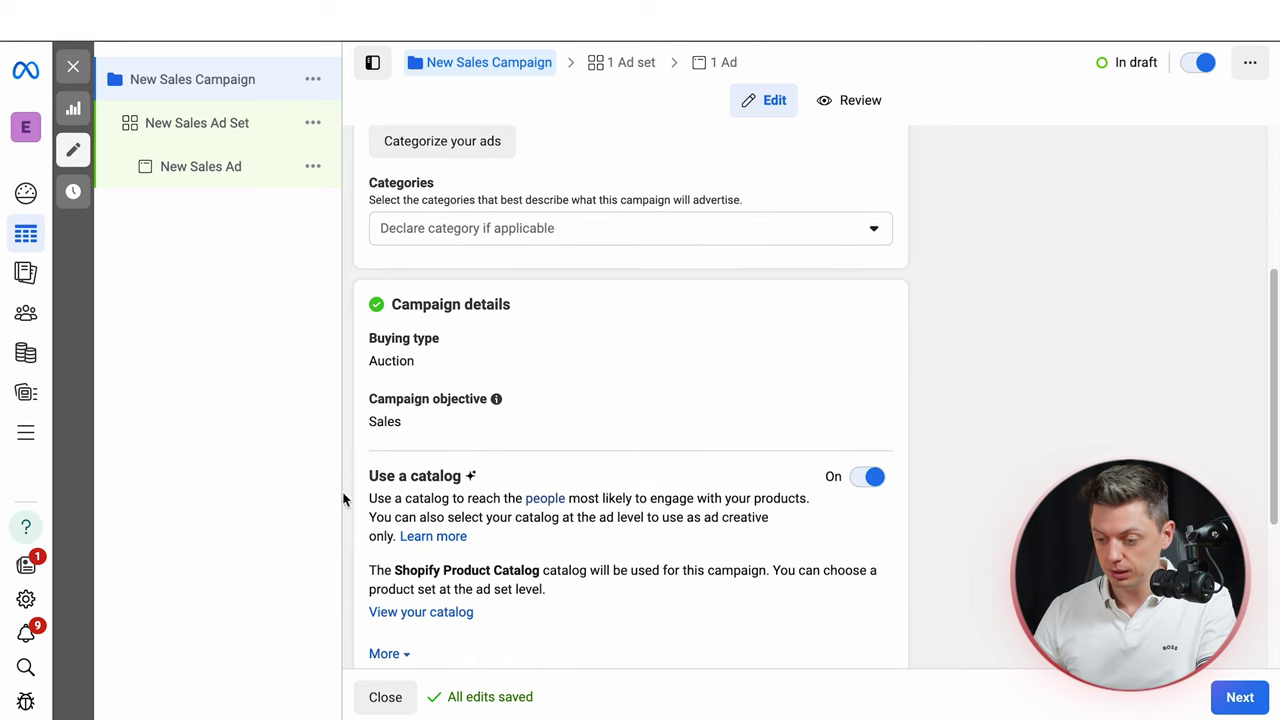
pyautogui.click(867, 478)
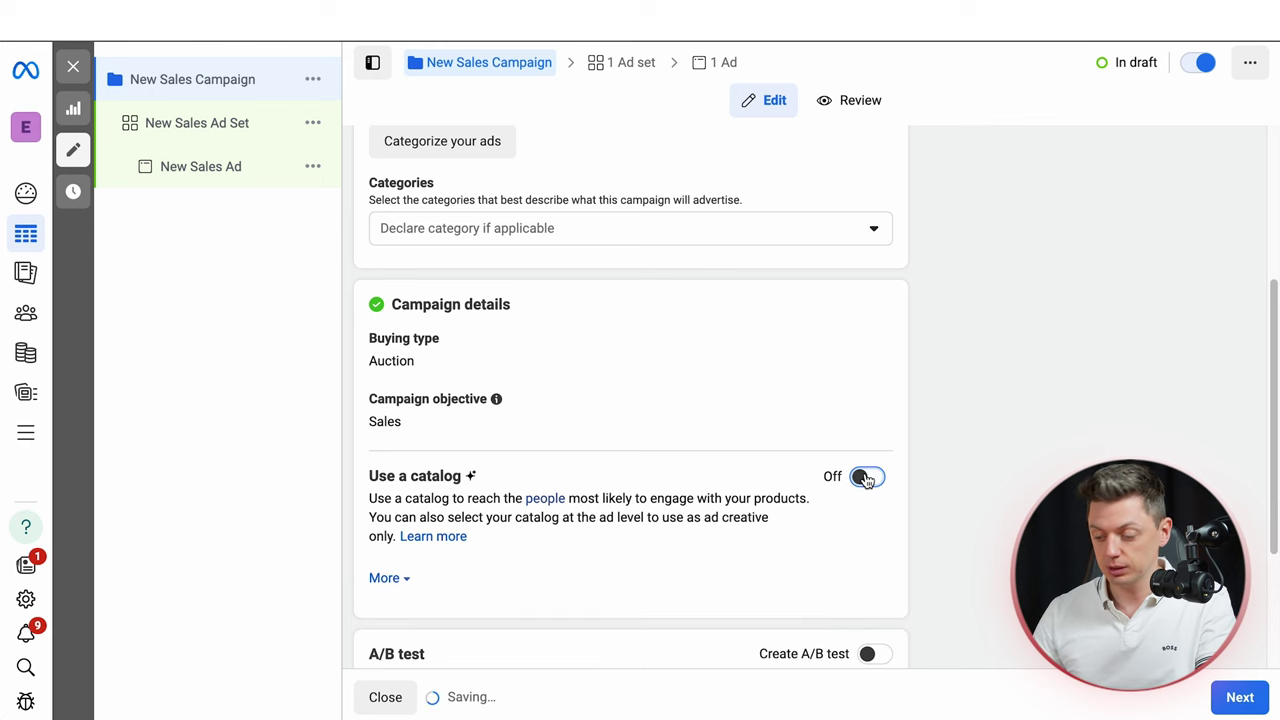
pyautogui.scroll(-2, 917, 418)
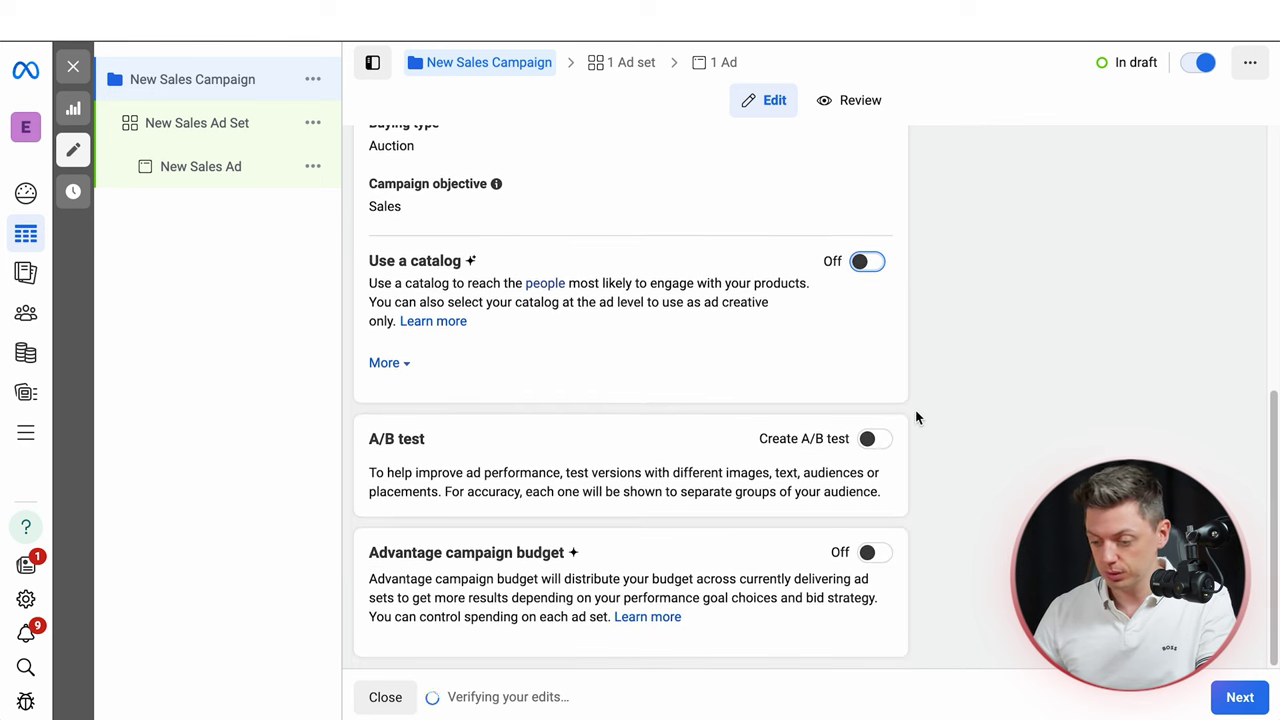
pyautogui.moveTo(366, 553); pyautogui.dragTo(591, 560)
pyautogui.click(788, 558)
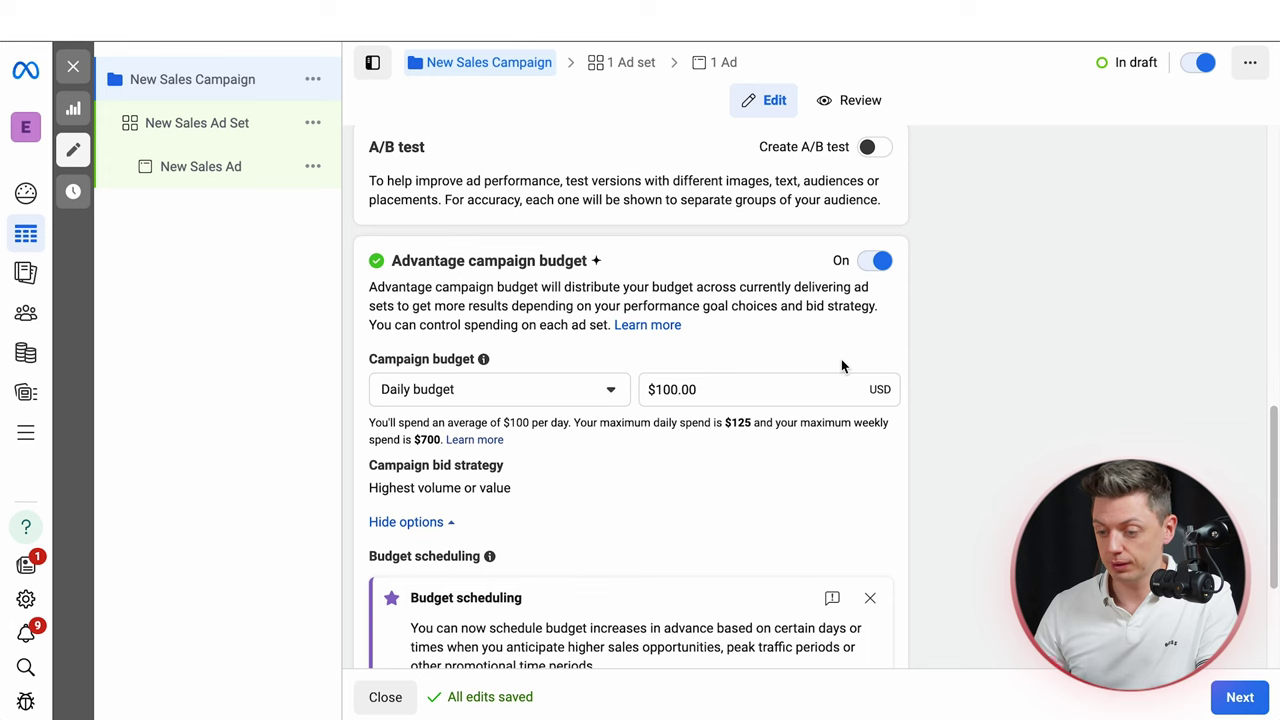
pyautogui.click(880, 262)
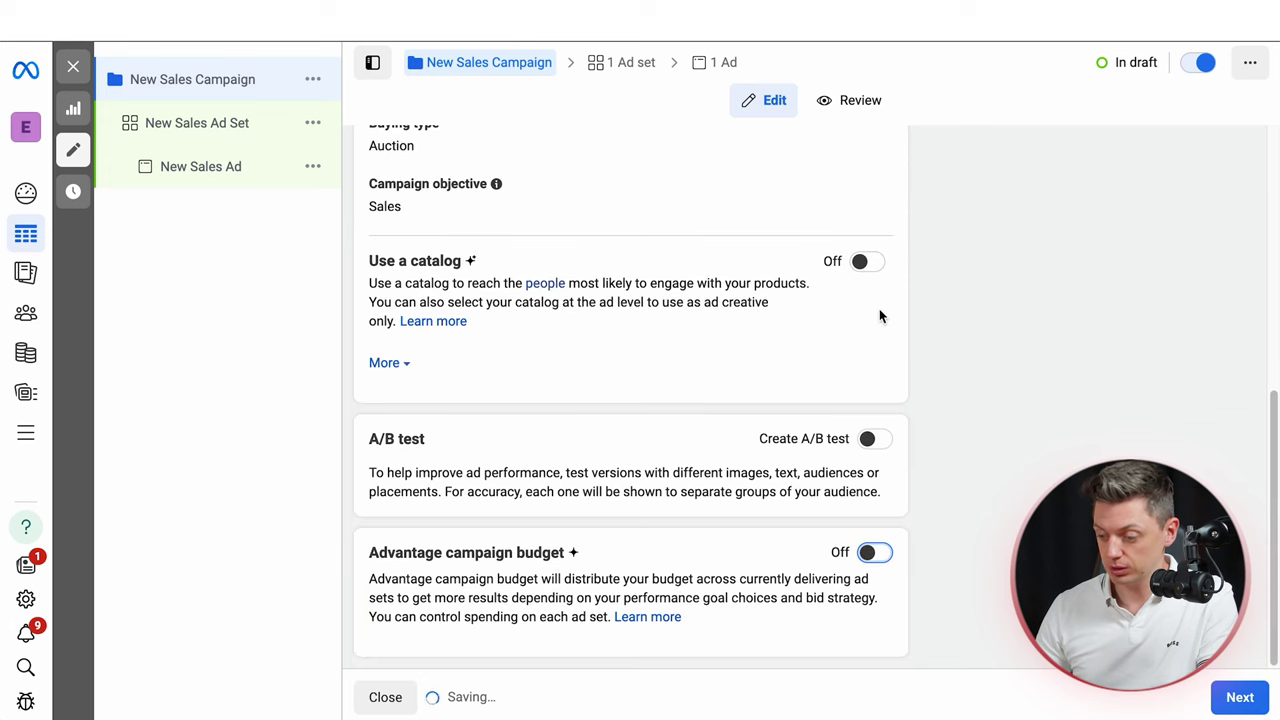
# Continue to the ad set and set its performance goal to Maximize value of conversions
pyautogui.click(1233, 697)
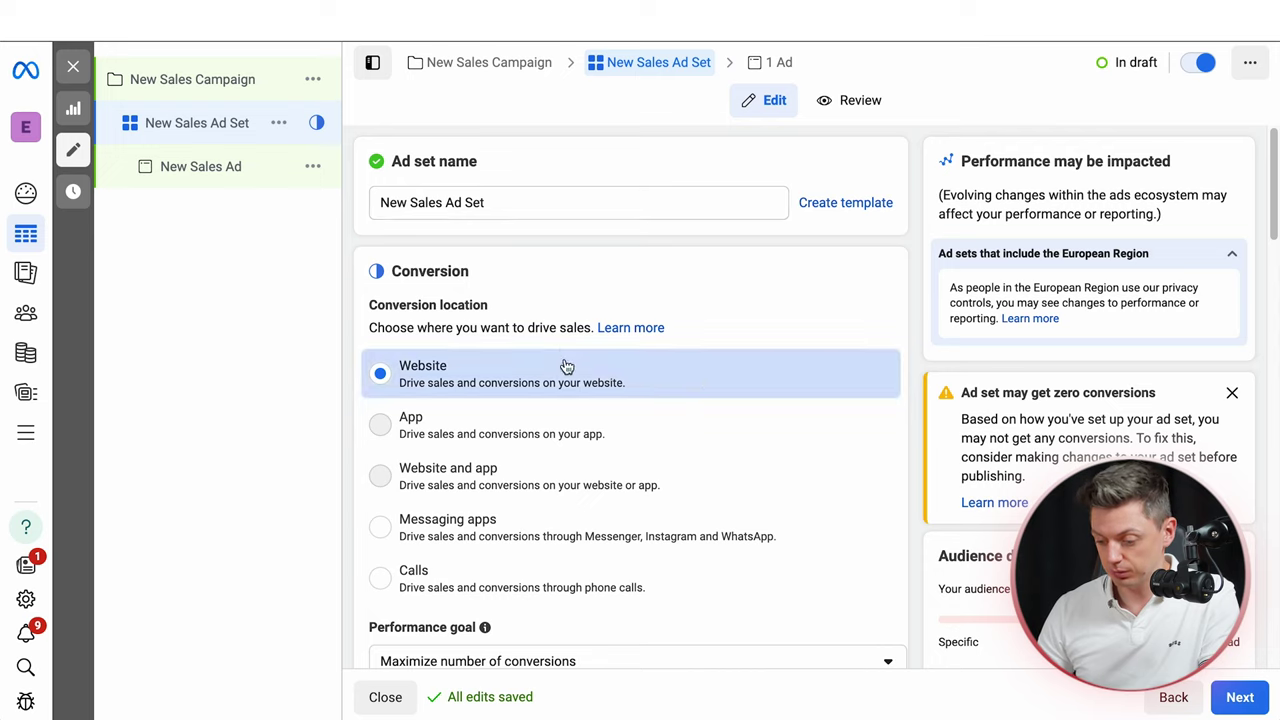
pyautogui.scroll(-3, 694, 380)
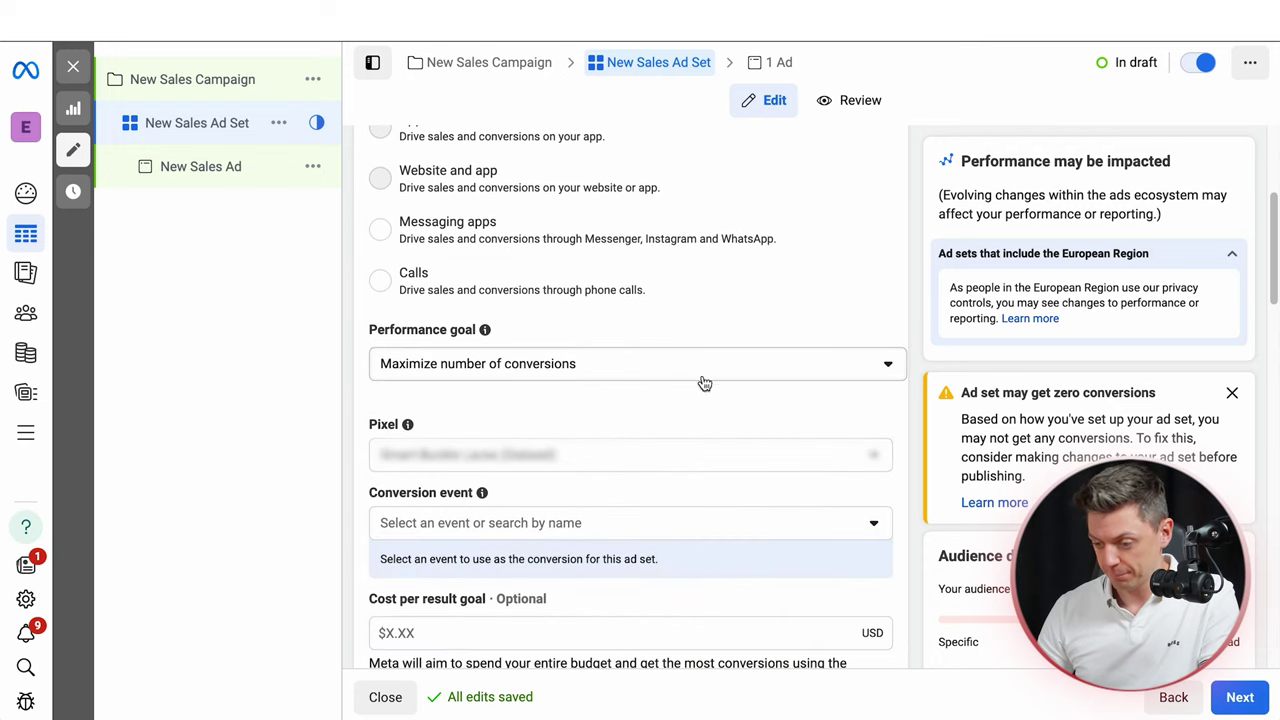
pyautogui.click(408, 365)
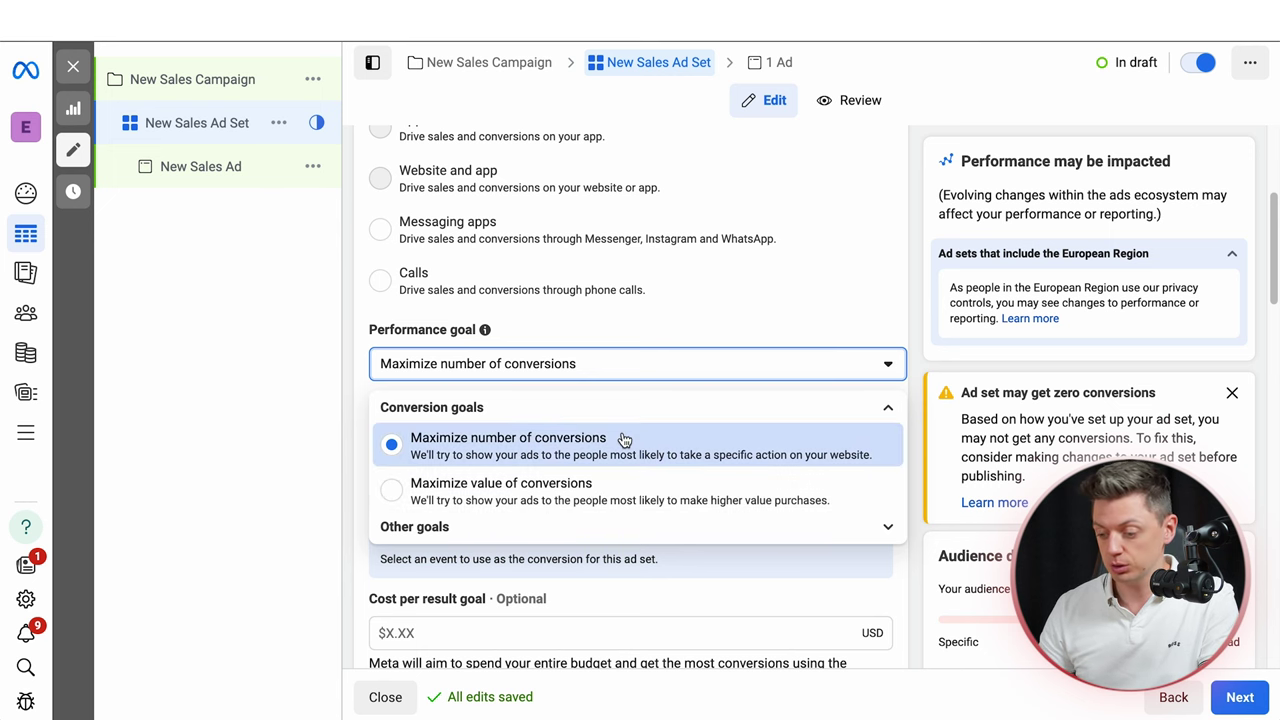
pyautogui.click(603, 492)
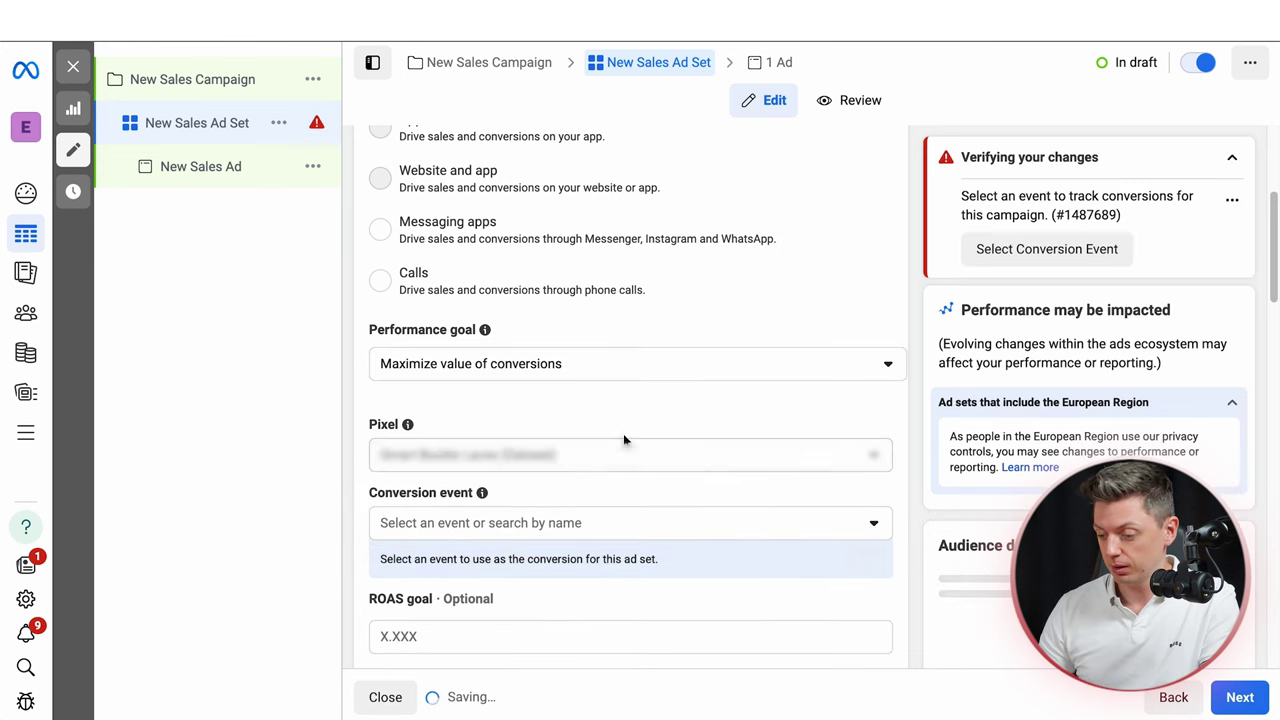
# Set the ad set's conversion event to Purchase
pyautogui.scroll(-1, 640, 425)
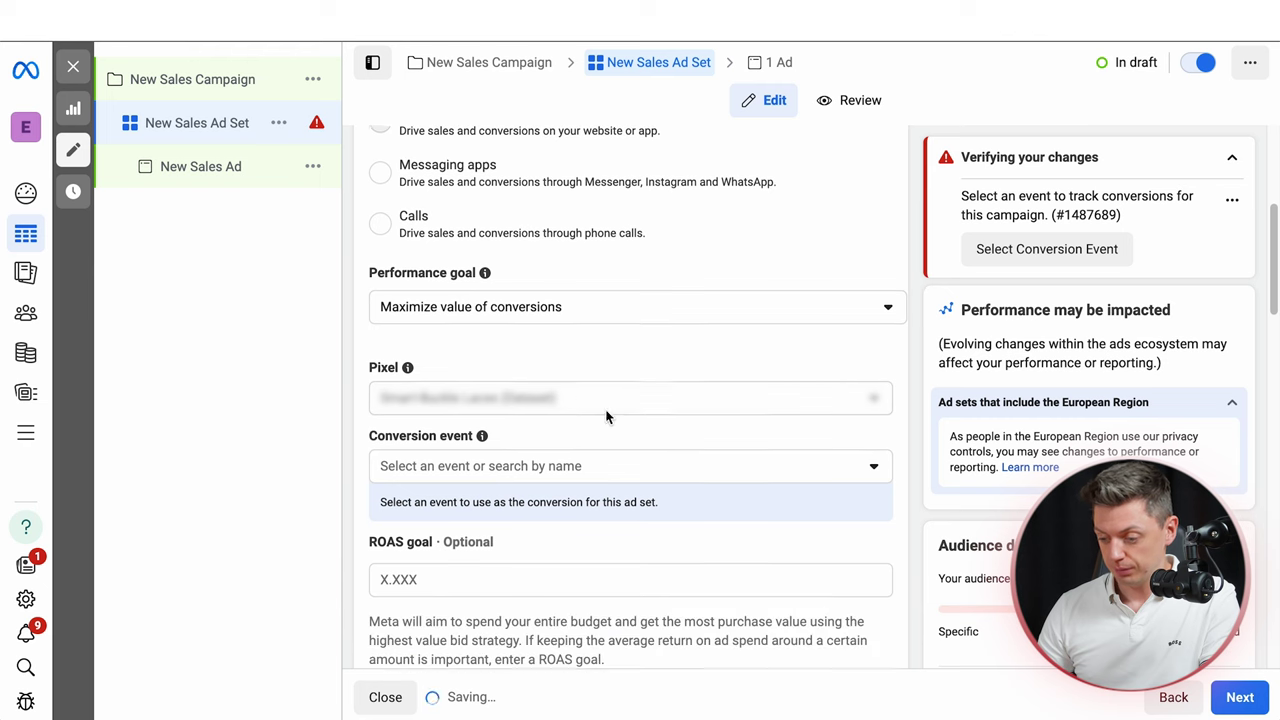
pyautogui.click(604, 465)
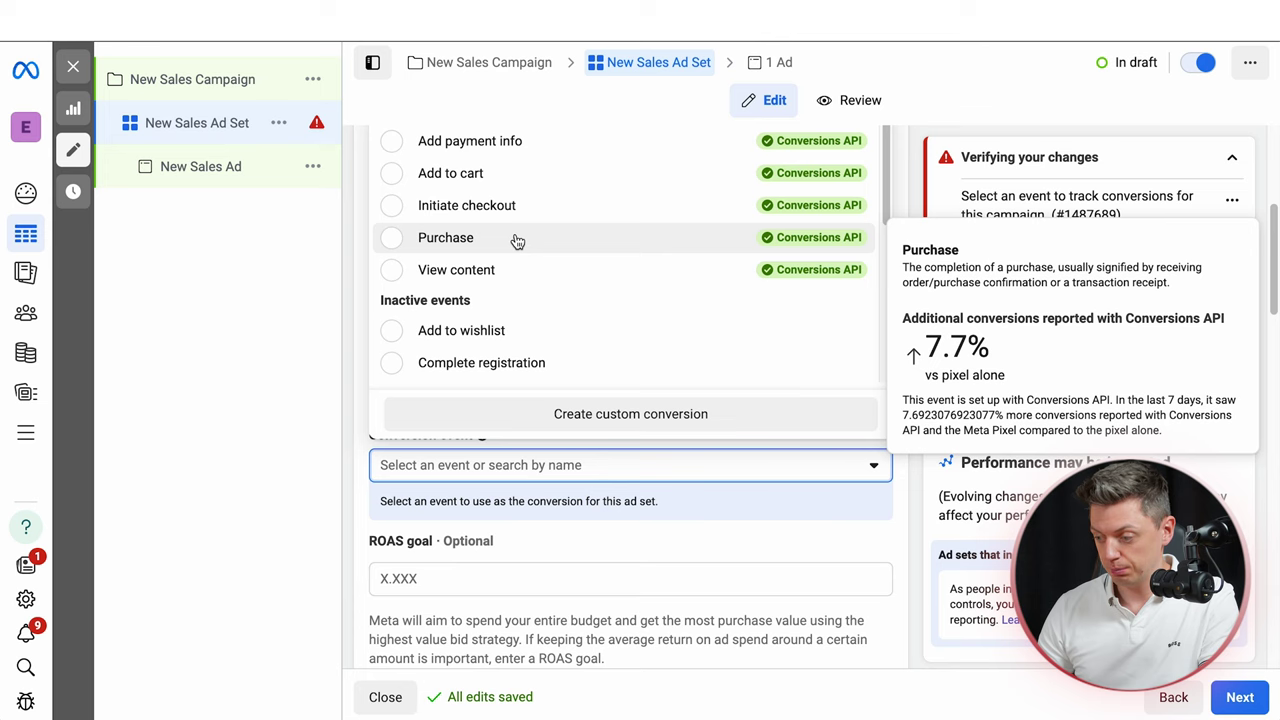
pyautogui.click(517, 238)
# Review the ad set's budget and schedule, audience controls, Advantage+ audience and placement settings
pyautogui.scroll(-5, 898, 215)
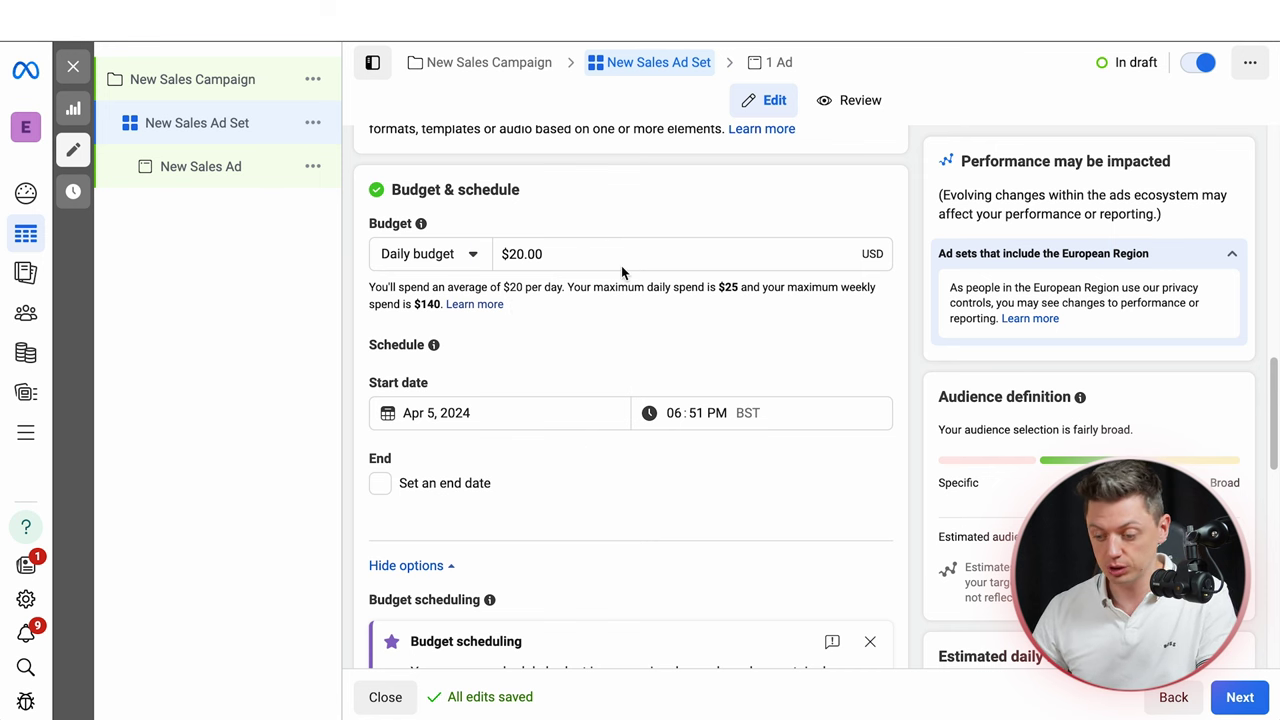
pyautogui.scroll(-3, 661, 268)
pyautogui.scroll(-4, 661, 270)
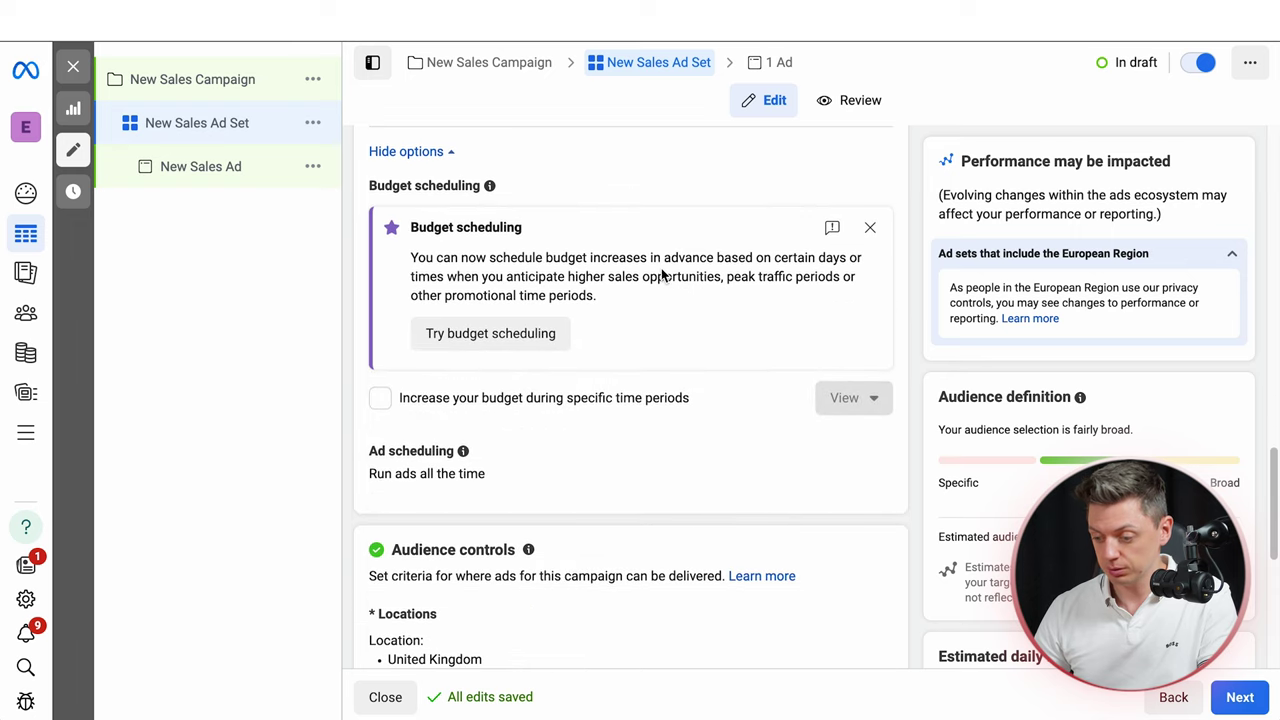
pyautogui.scroll(-4, 661, 270)
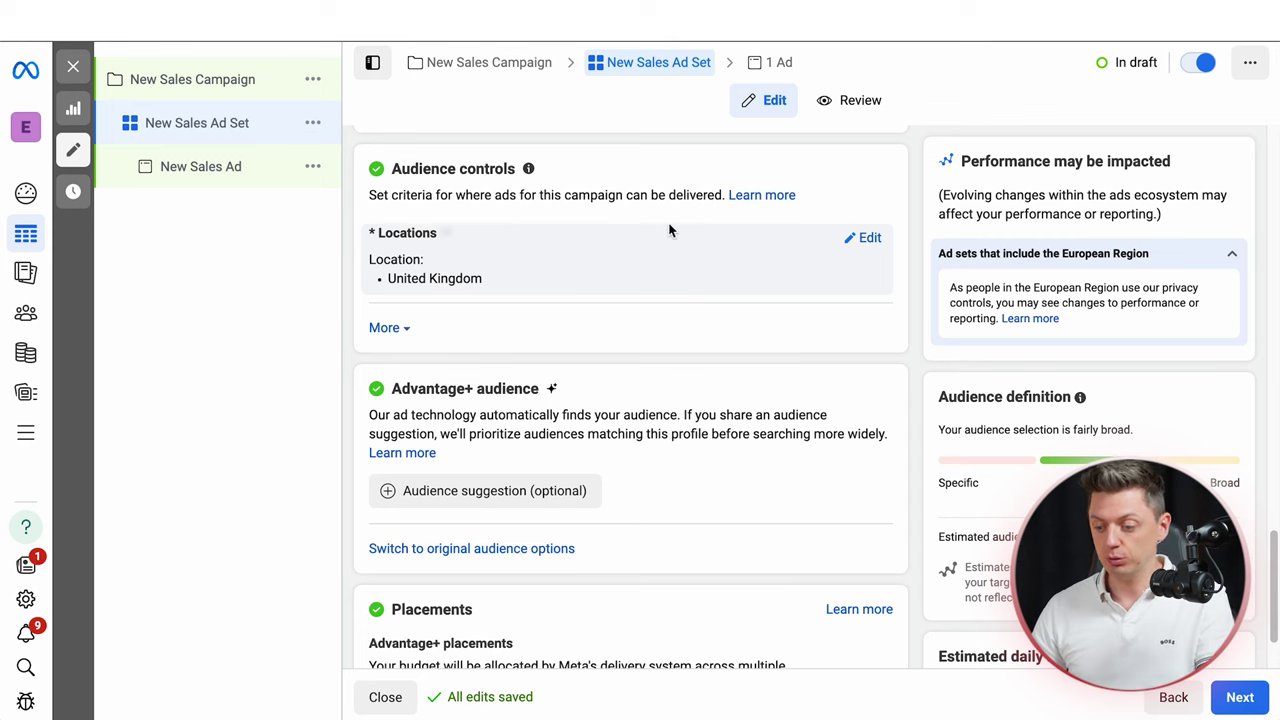
pyautogui.scroll(-1, 678, 378)
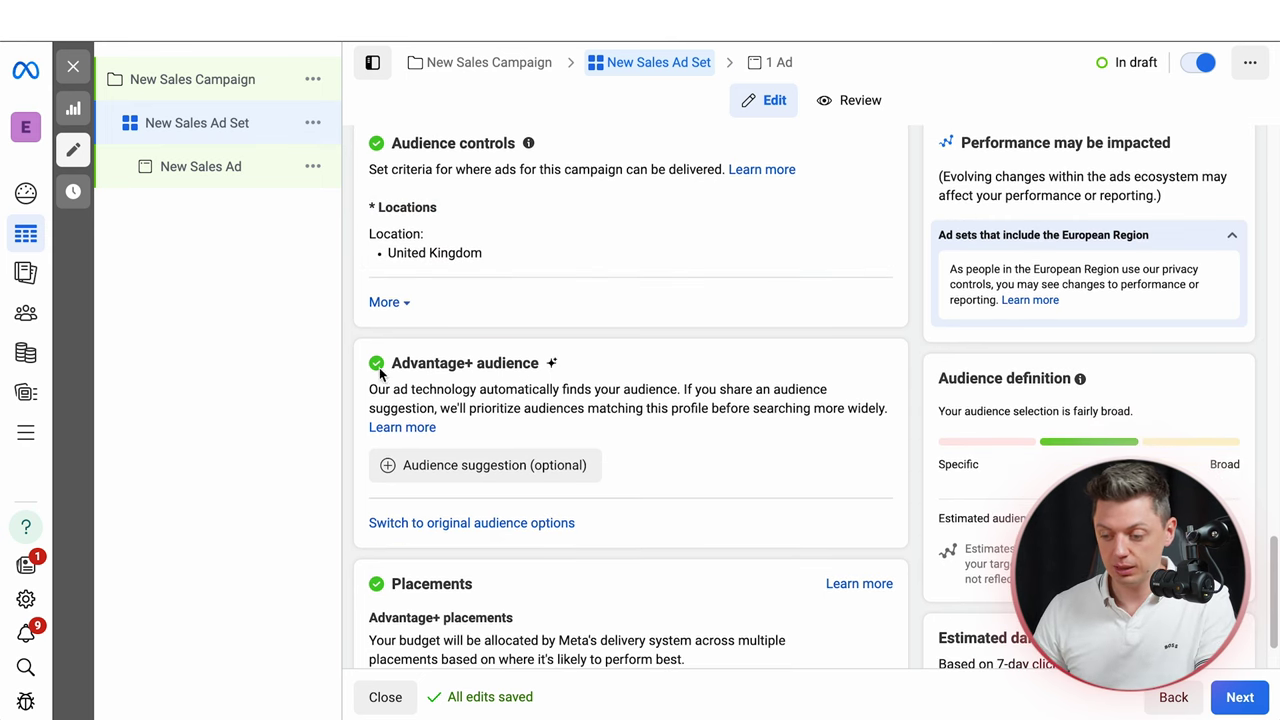
pyautogui.scroll(-2, 566, 370)
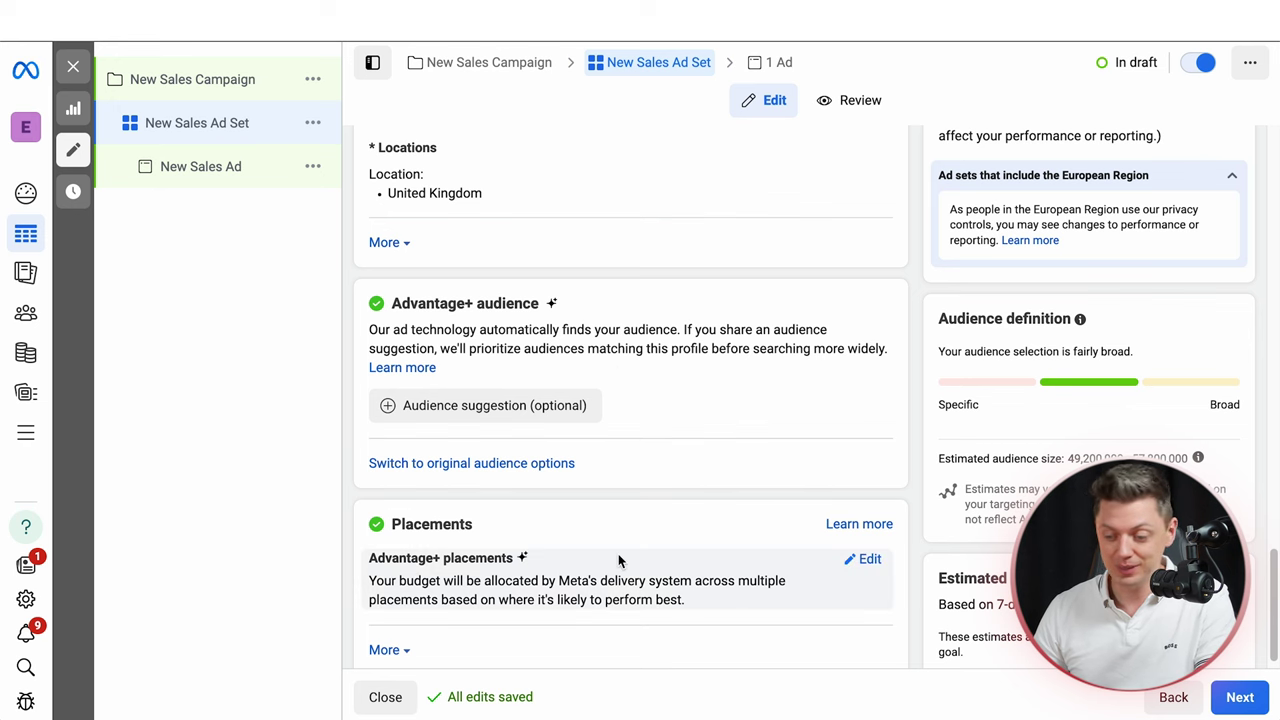
pyautogui.scroll(3, 622, 562)
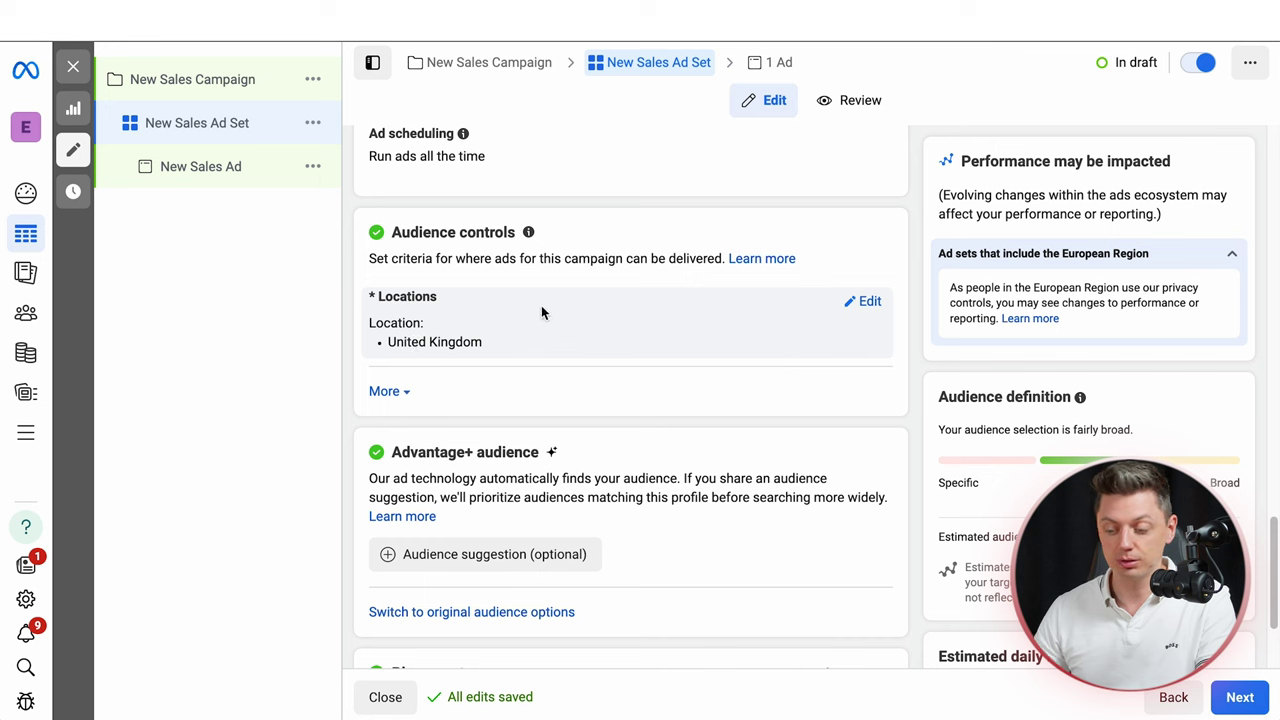
# Replace the ad set's targeted location with United States in the audience controls
pyautogui.click(866, 302)
pyautogui.click(859, 393)
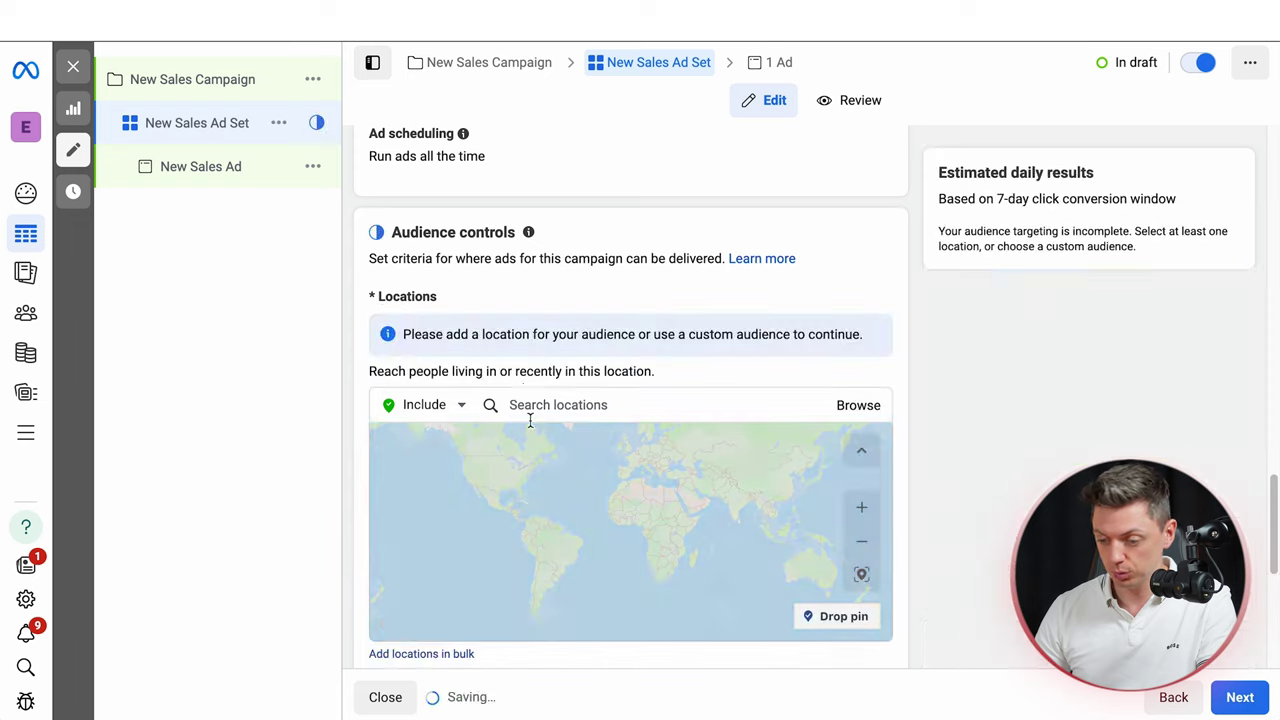
pyautogui.click(563, 404)
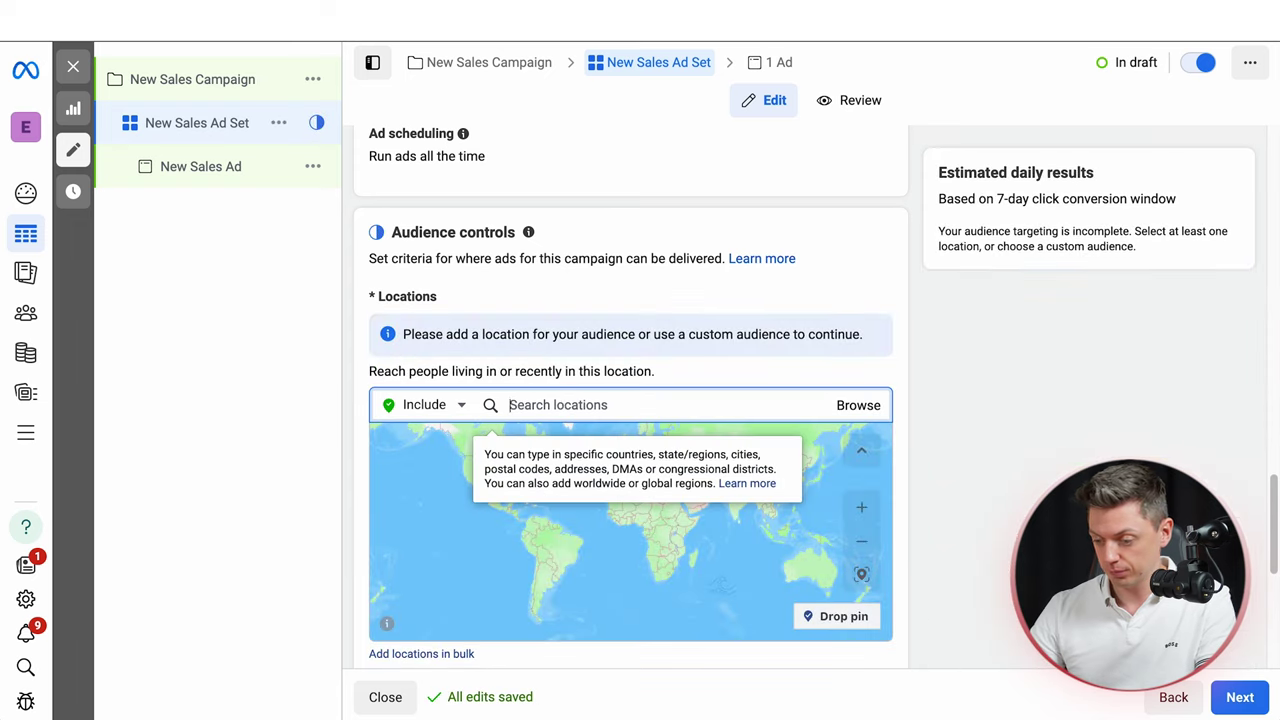
pyautogui.write('unie')
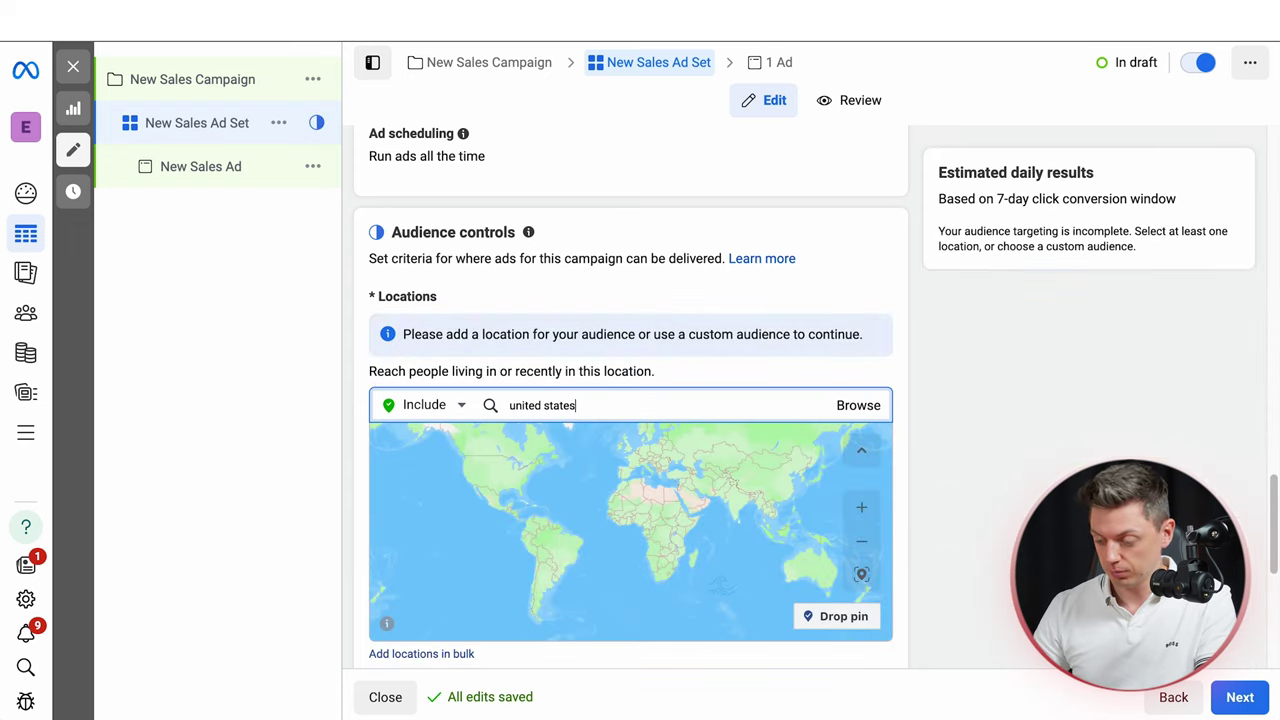
pyautogui.press('Return')
# Exclude the state of Alaska from the ad set's targeted locations
pyautogui.click(425, 443)
pyautogui.click(429, 497)
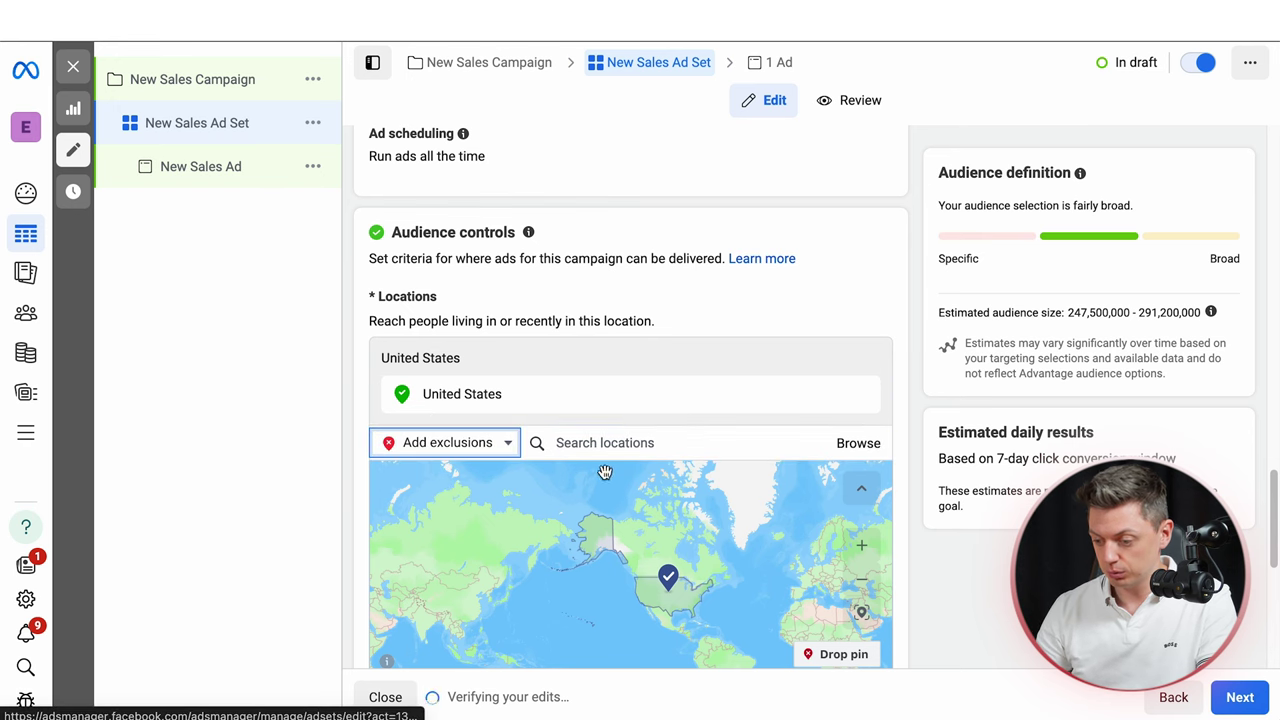
pyautogui.write('alaska')
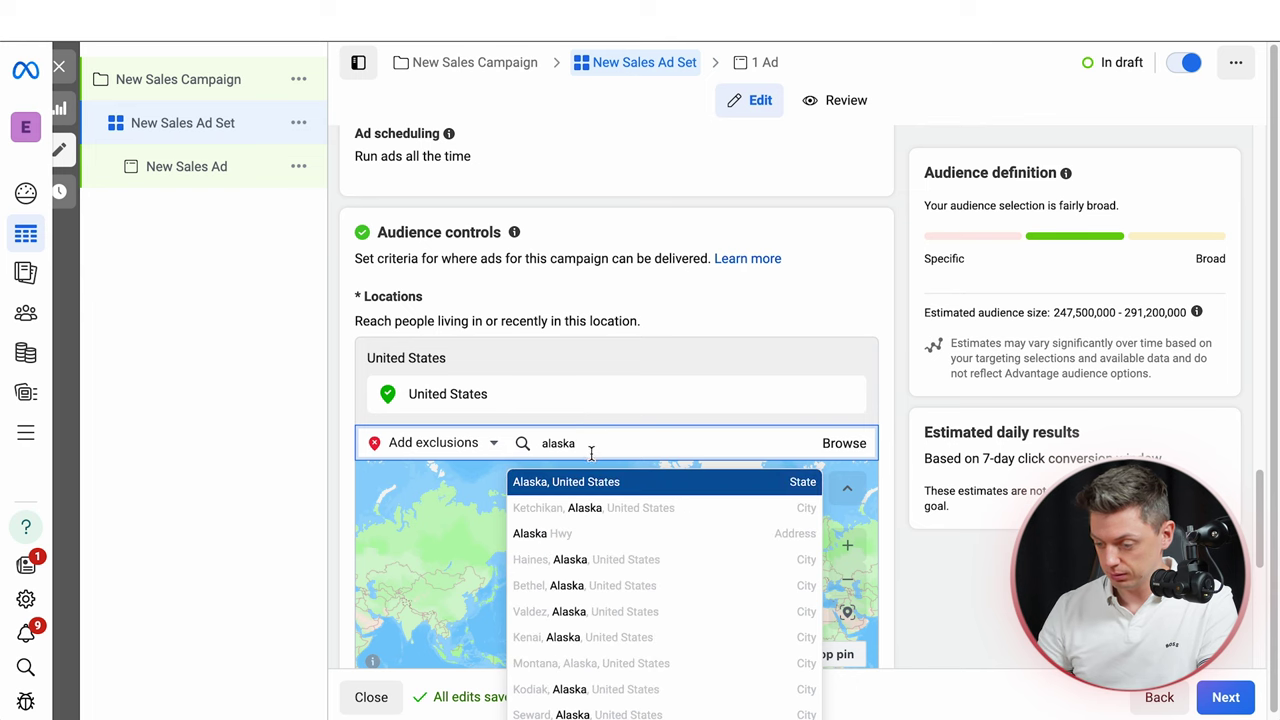
pyautogui.click(584, 484)
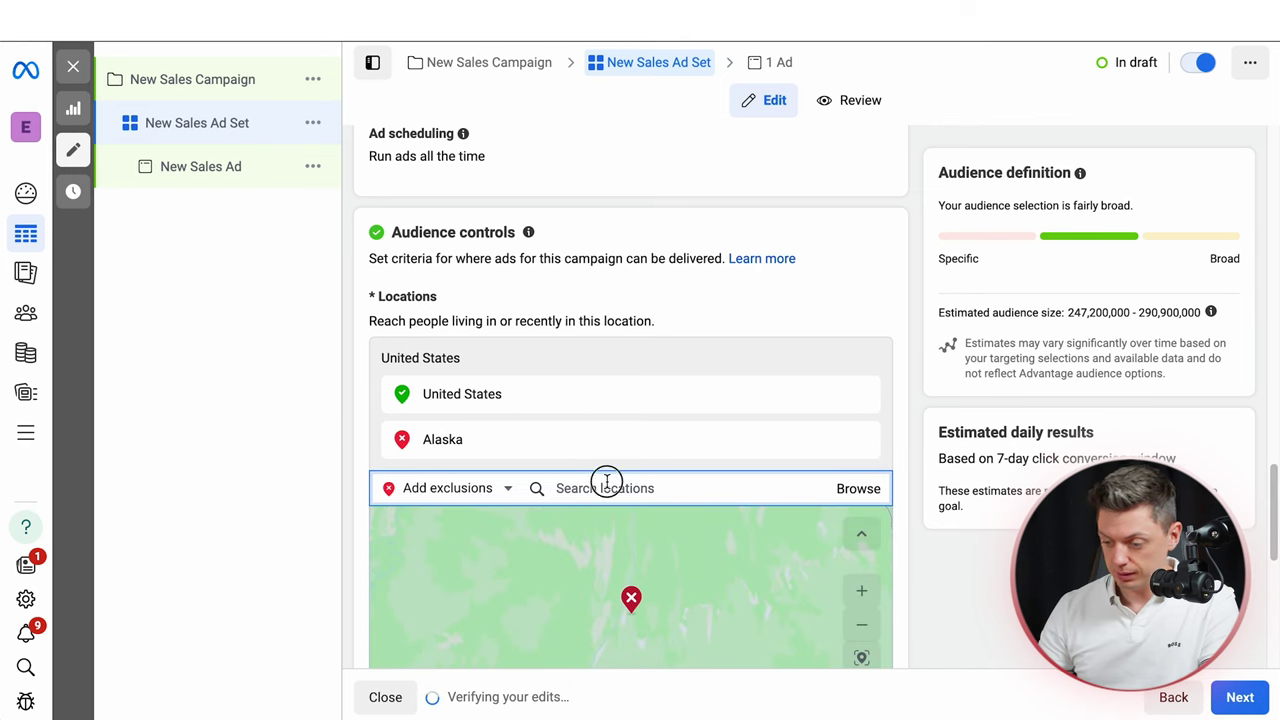
# Exclude the state of Hawaii from the ad set's targeted locations
pyautogui.write('hawaii')
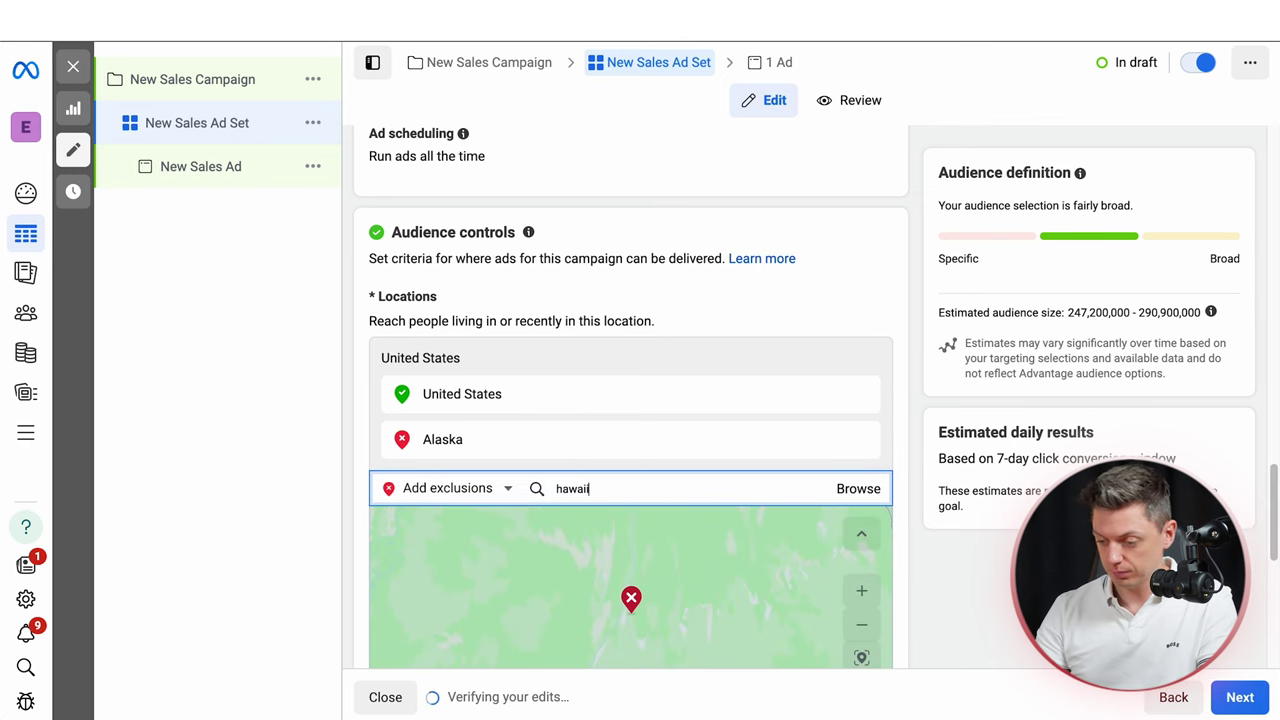
pyautogui.click(563, 528)
pyautogui.scroll(-1, 905, 404)
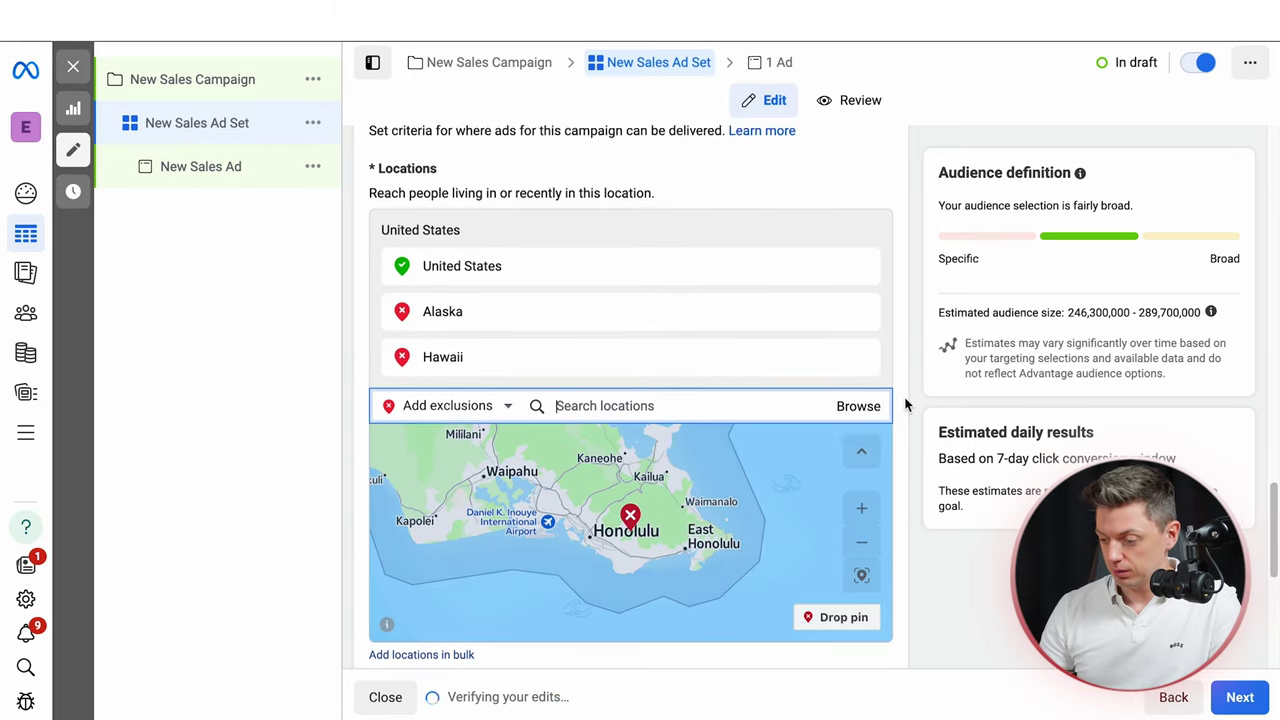
# Examine the ad set's included country and excluded states on the zoomed-out location map
pyautogui.scroll(-1, 905, 404)
pyautogui.click(861, 507)
pyautogui.click(861, 507)
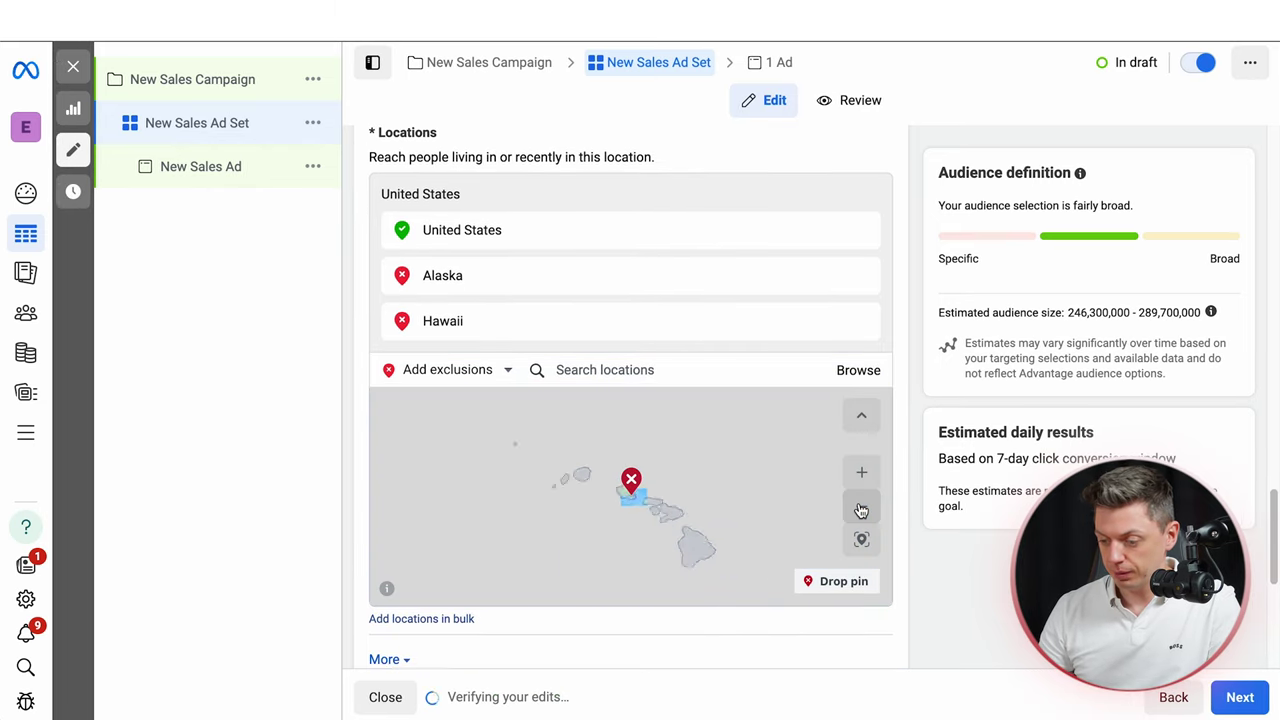
pyautogui.click(861, 507)
pyautogui.click(861, 507)
pyautogui.click(861, 507)
pyautogui.click(861, 507)
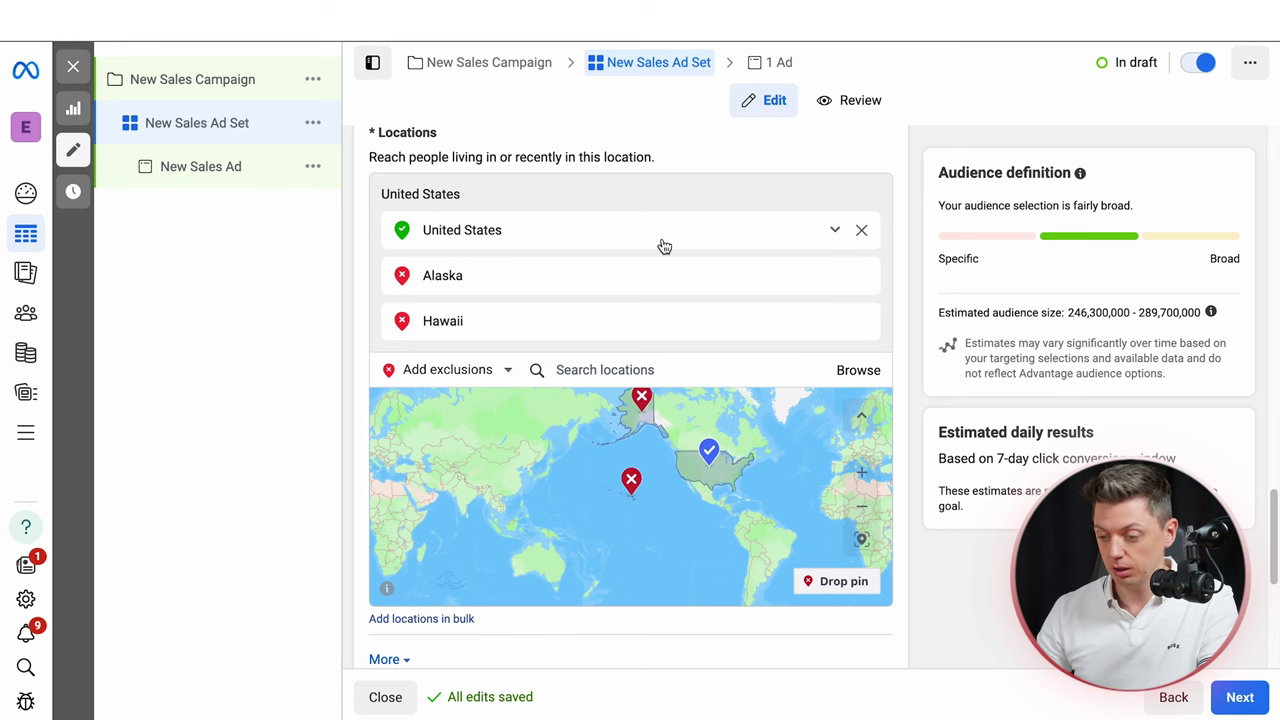
pyautogui.scroll(-3, 899, 221)
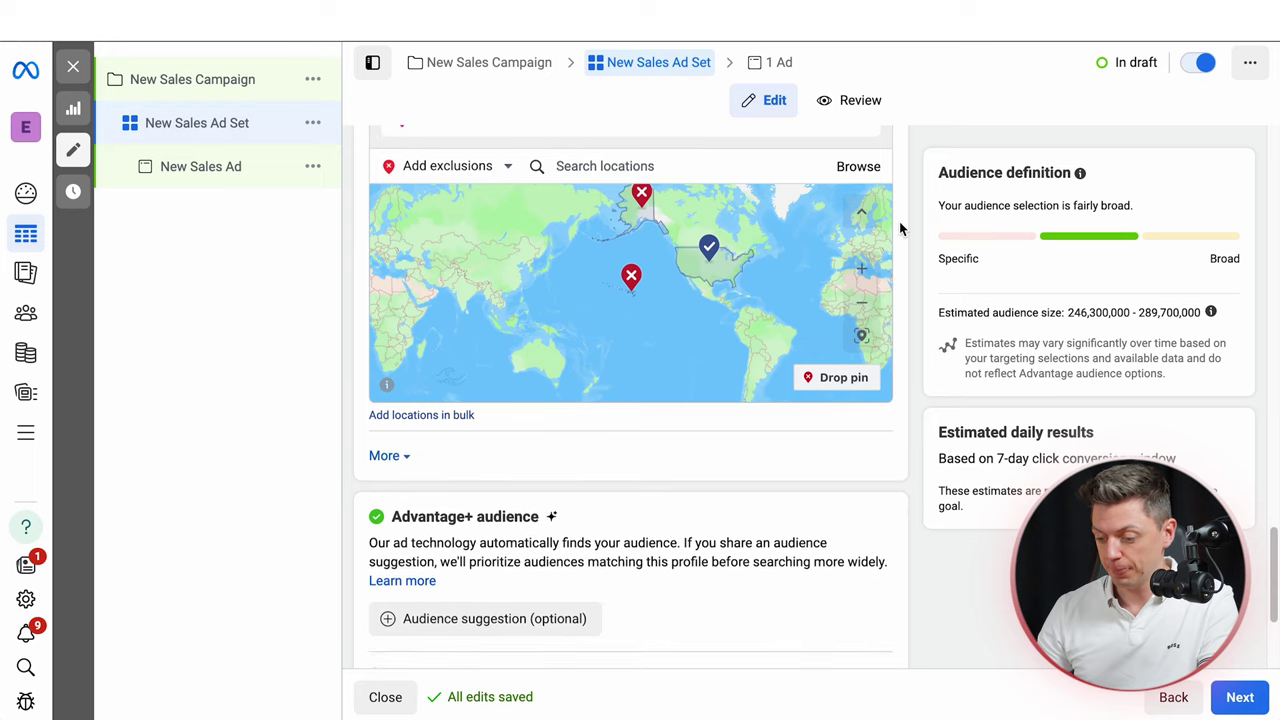
pyautogui.scroll(5, 899, 229)
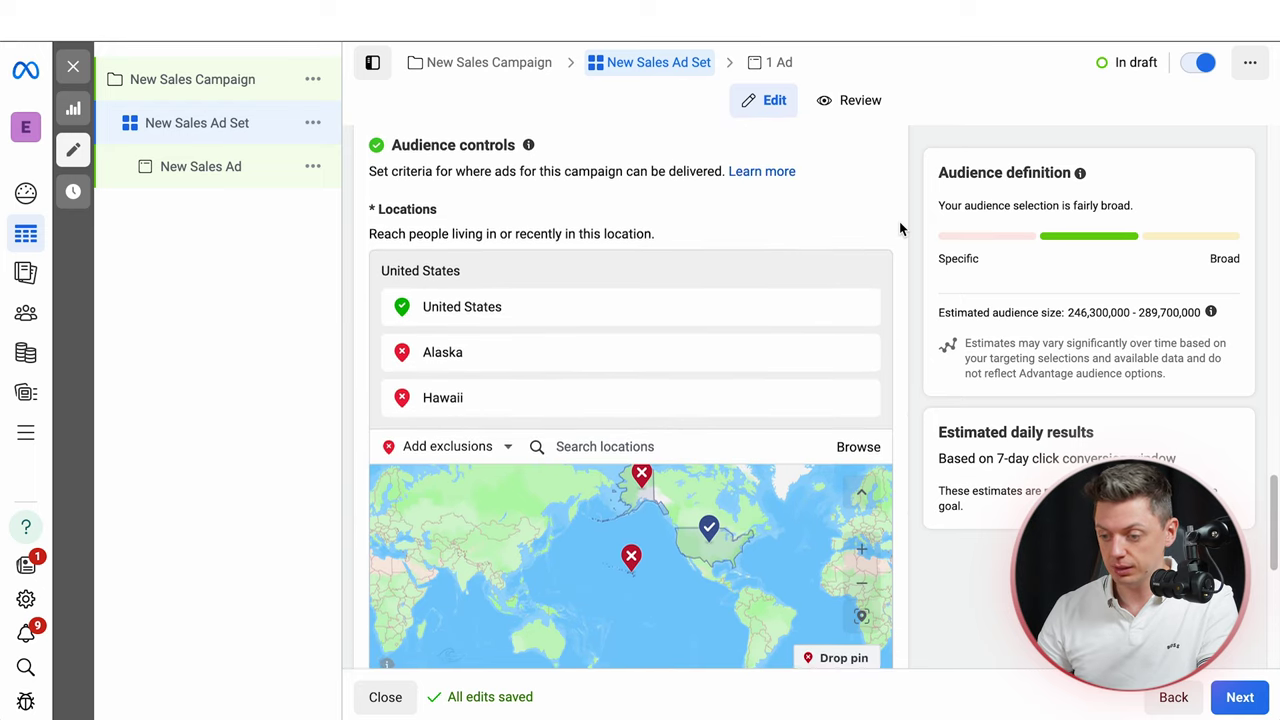
pyautogui.scroll(-1, 899, 229)
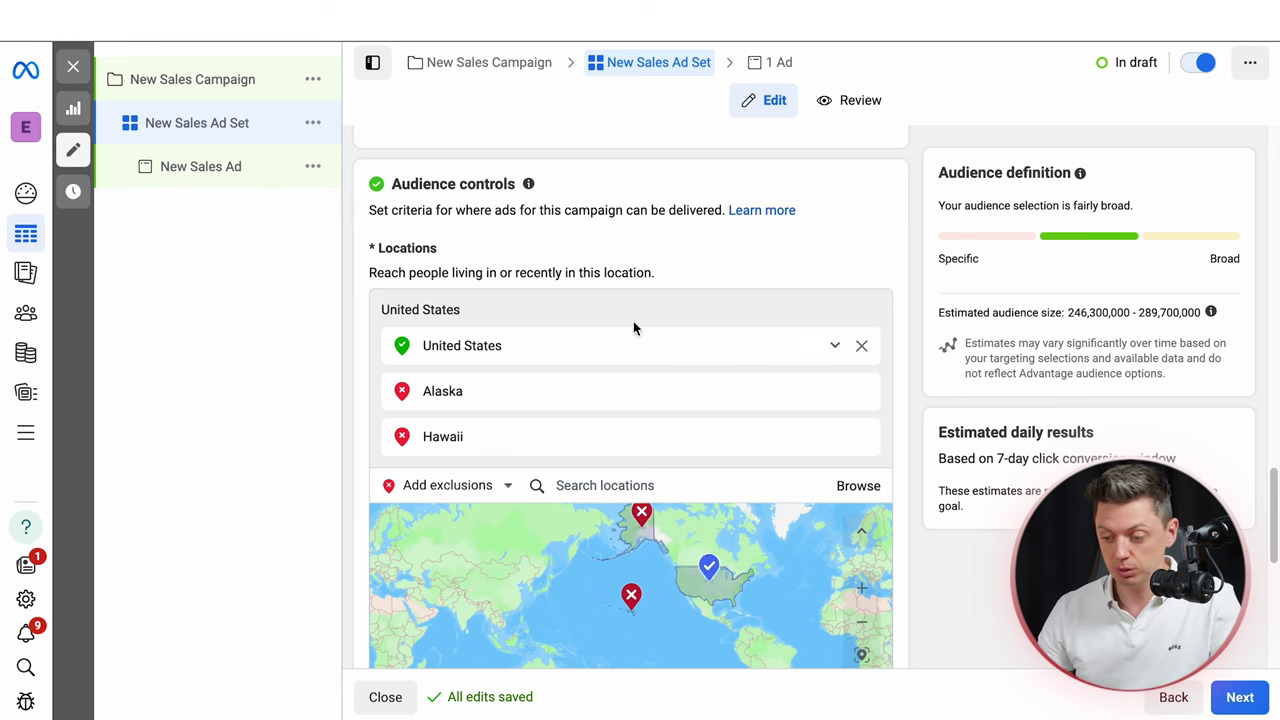
# Expand the additional audience controls and set the minimum age to 25
pyautogui.scroll(-2, 743, 260)
pyautogui.scroll(-3, 894, 337)
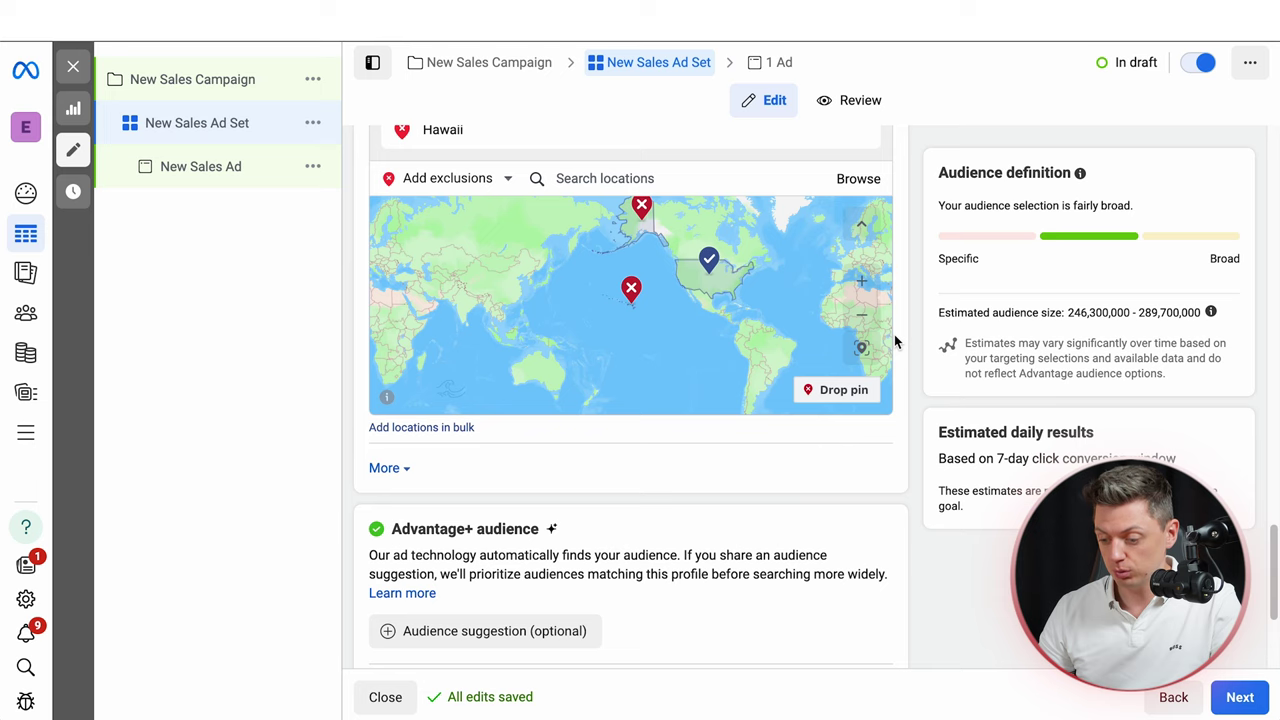
pyautogui.click(383, 376)
pyautogui.scroll(-1, 480, 397)
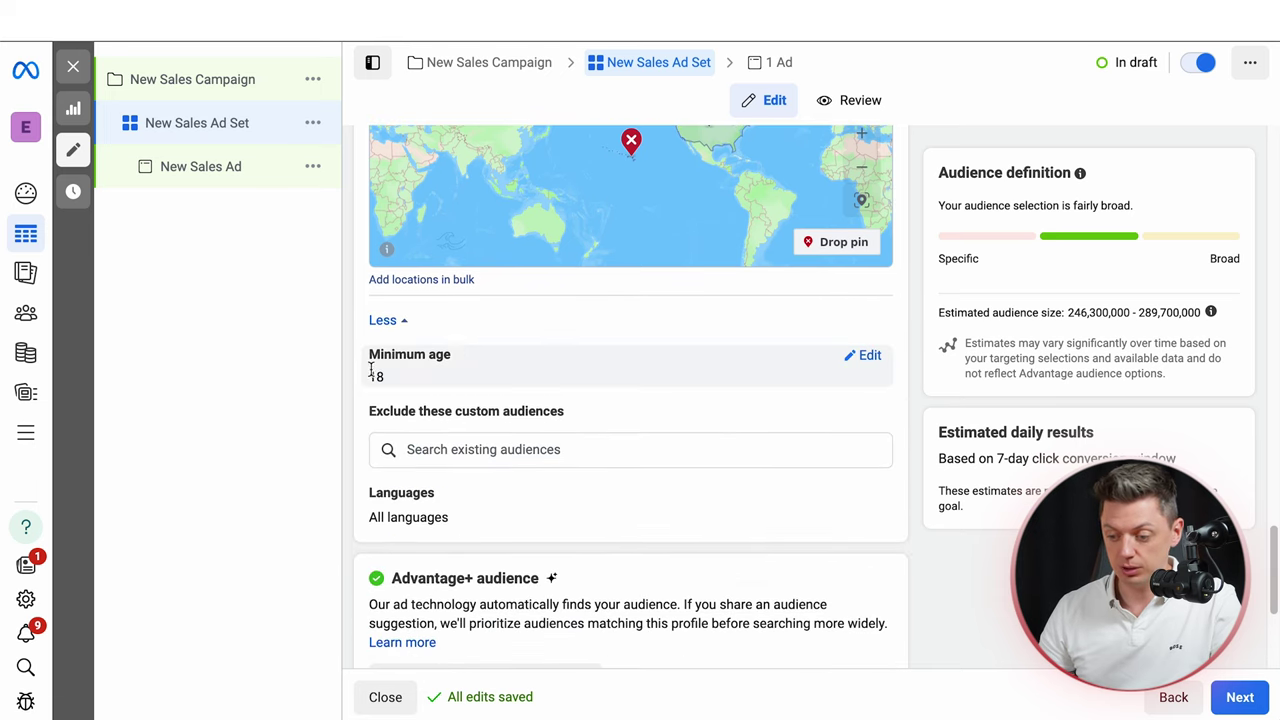
pyautogui.click(868, 356)
pyautogui.click(415, 386)
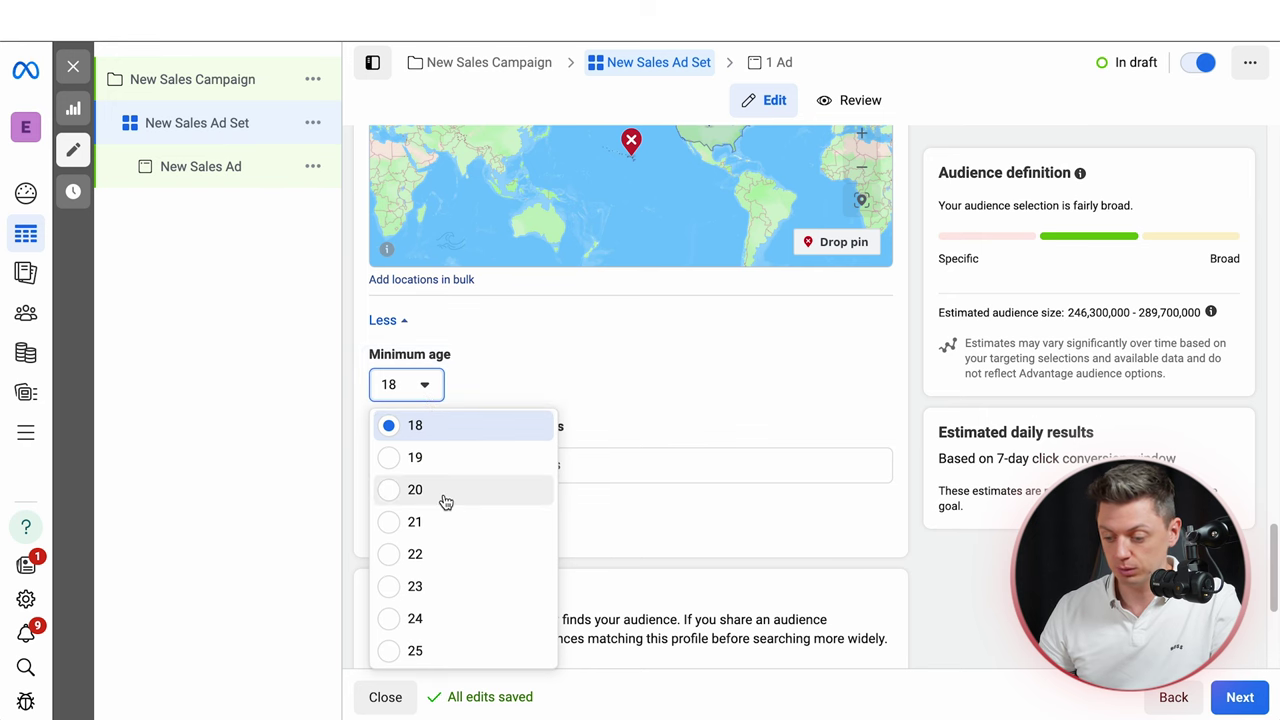
pyautogui.click(421, 651)
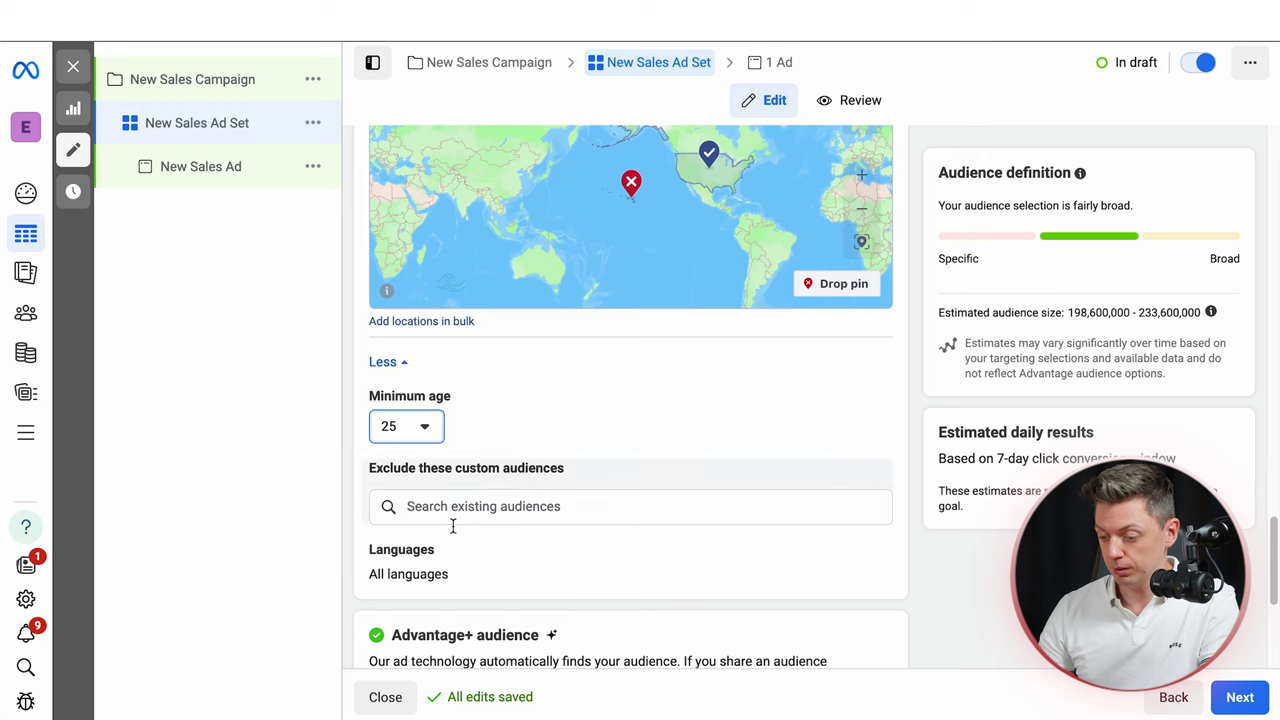
# Restrict the audience controls' languages to English (All)
pyautogui.scroll(-1, 502, 490)
pyautogui.click(870, 512)
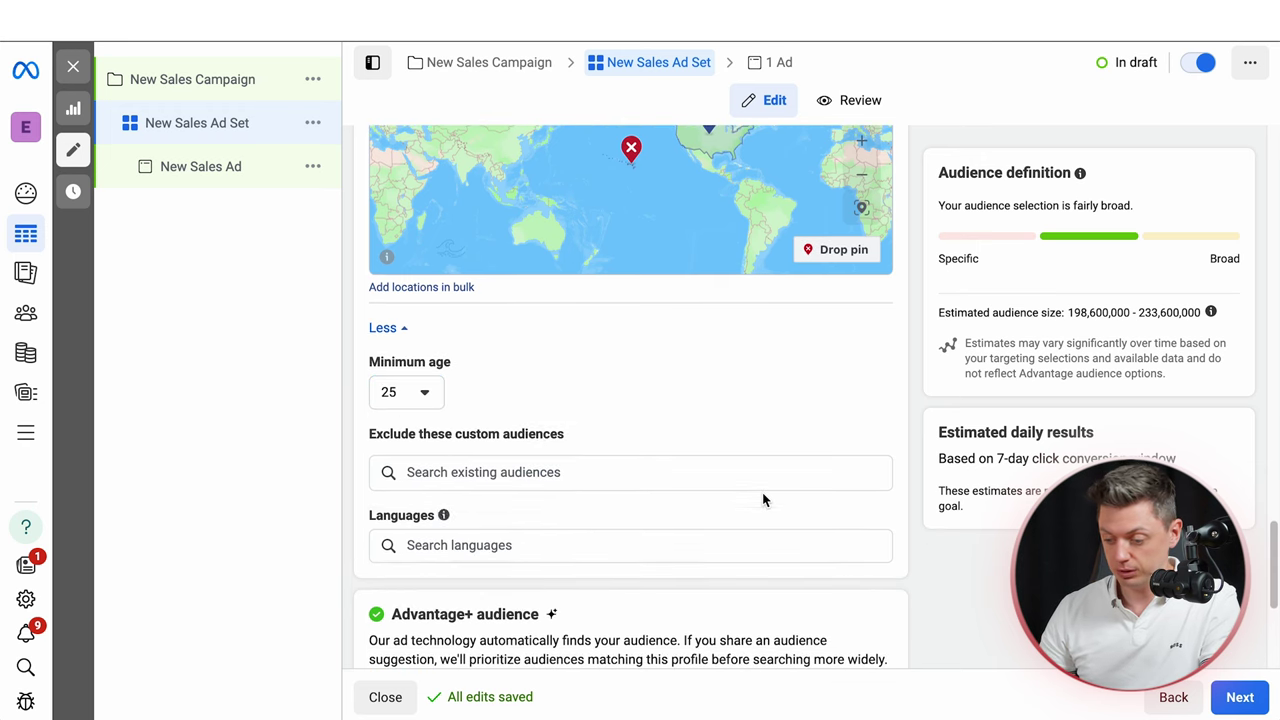
pyautogui.scroll(-1, 762, 494)
pyautogui.click(637, 466)
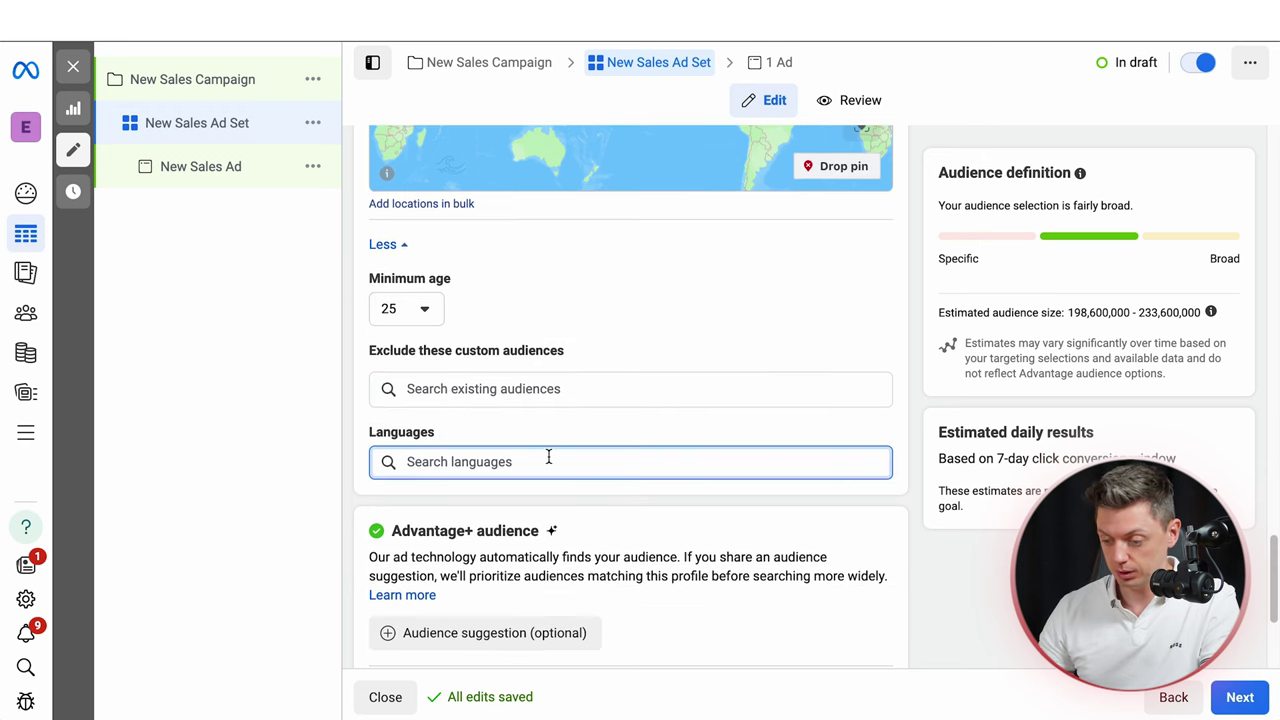
pyautogui.write('eng')
pyautogui.click(477, 490)
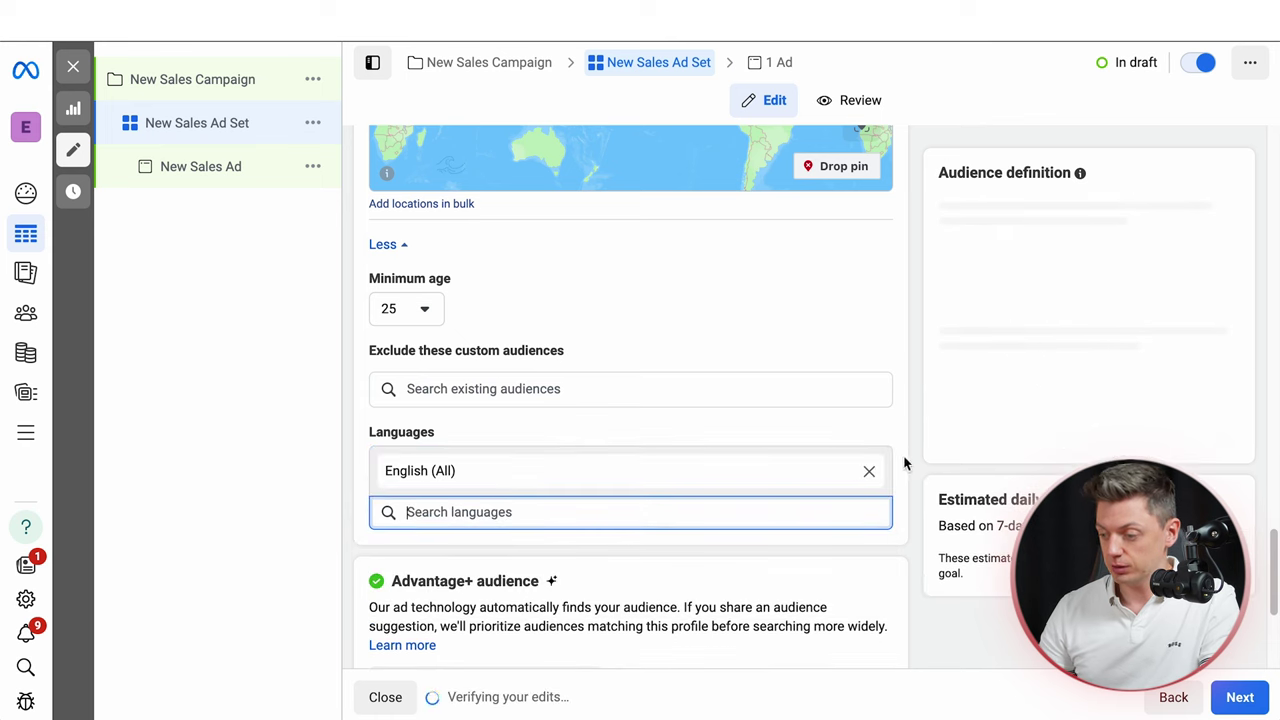
# Review the audience controls and the Advantage+ audience and placements sections of the ad set
pyautogui.scroll(1, 886, 390)
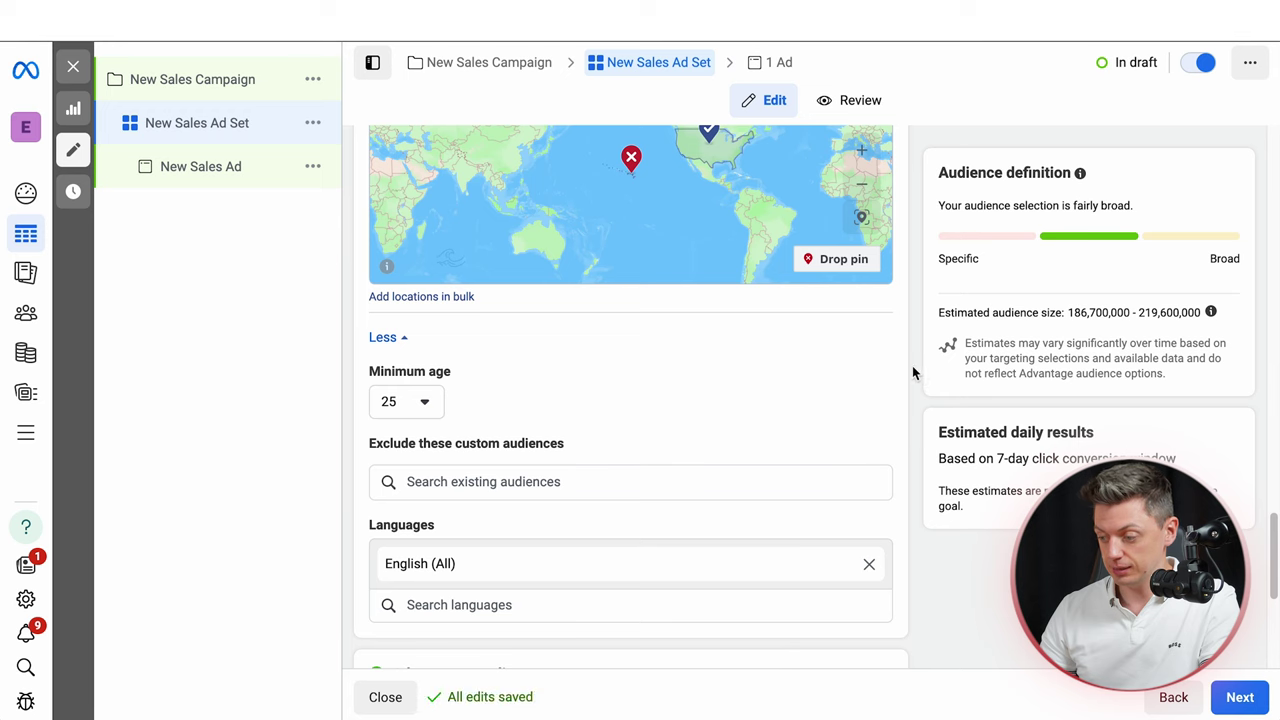
pyautogui.scroll(1, 899, 345)
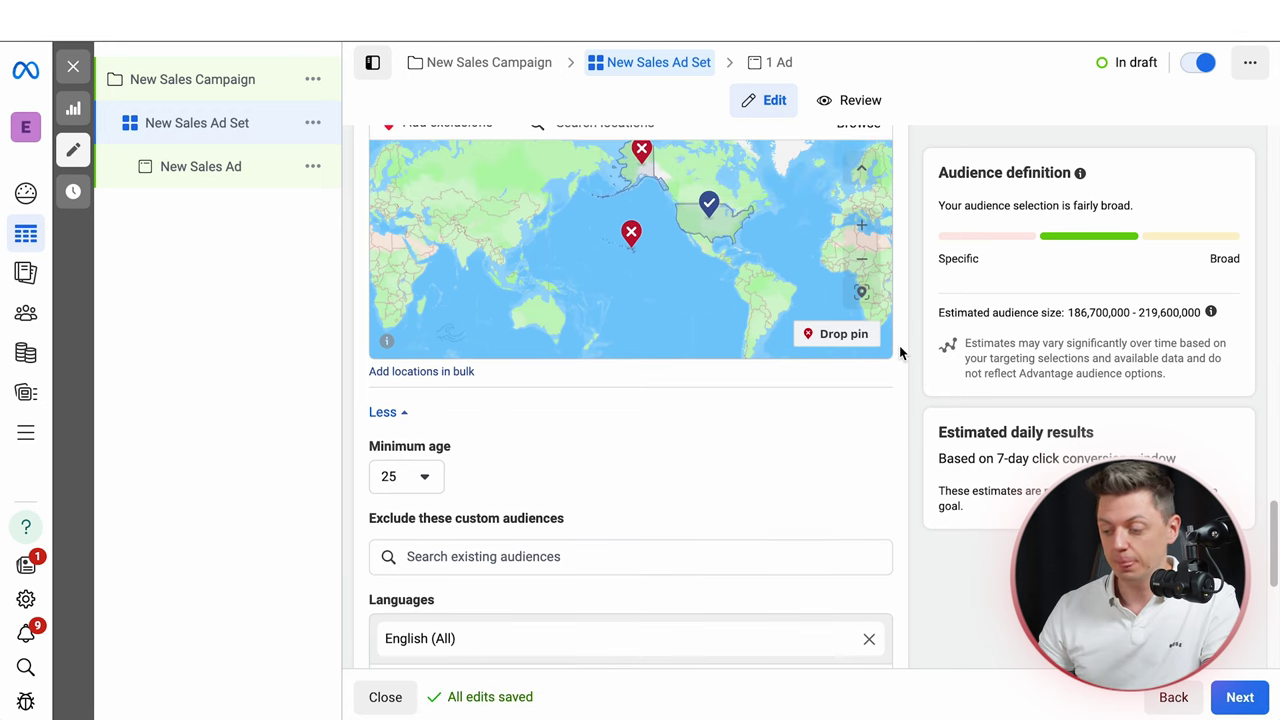
pyautogui.scroll(-5, 900, 348)
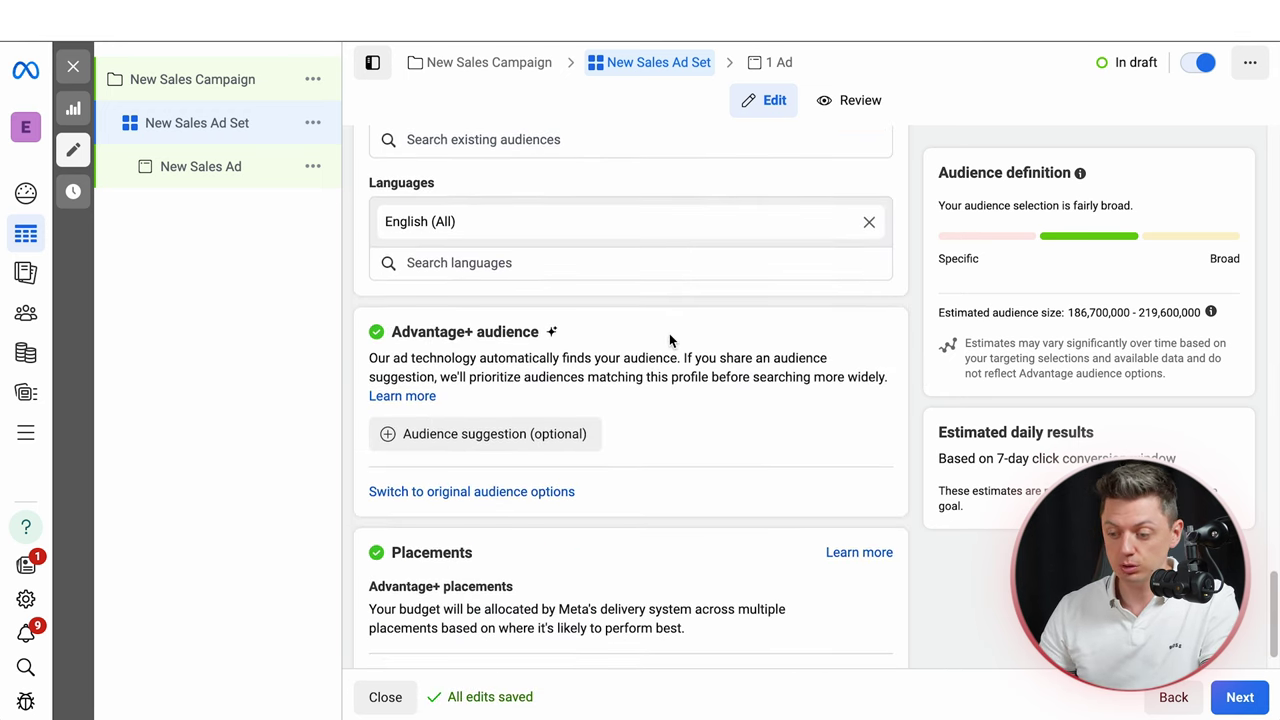
pyautogui.scroll(-1, 680, 337)
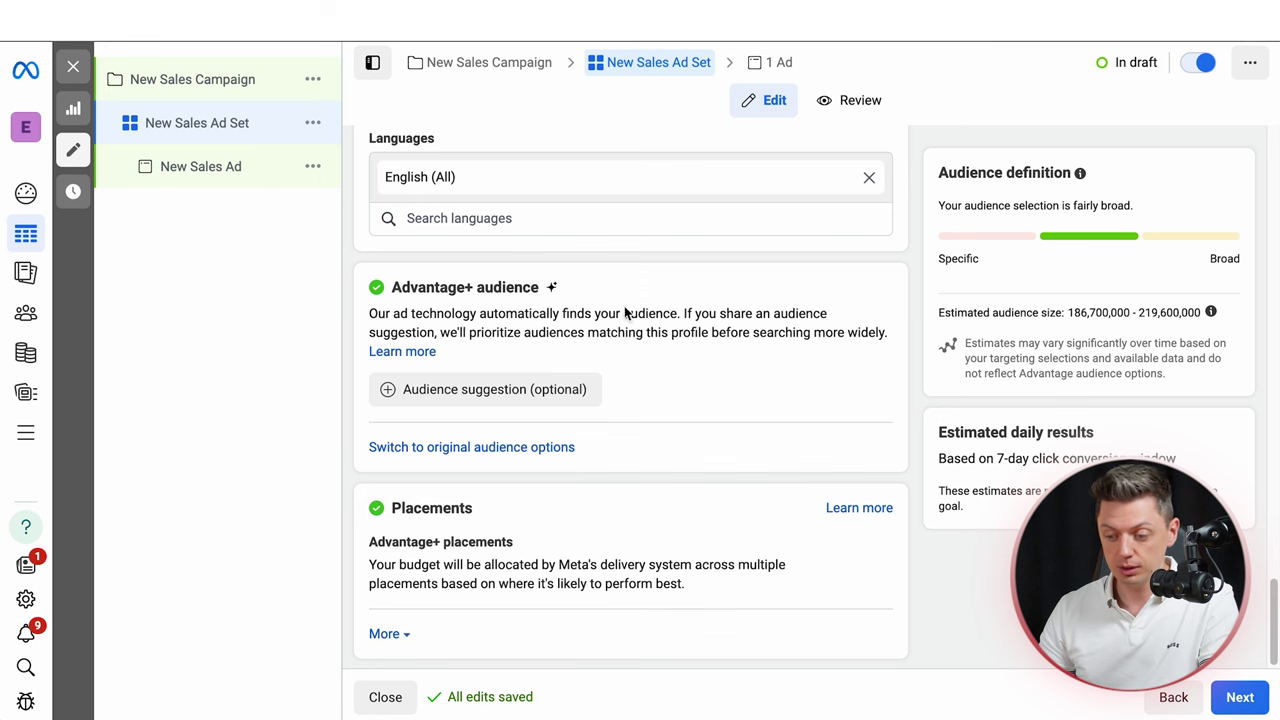